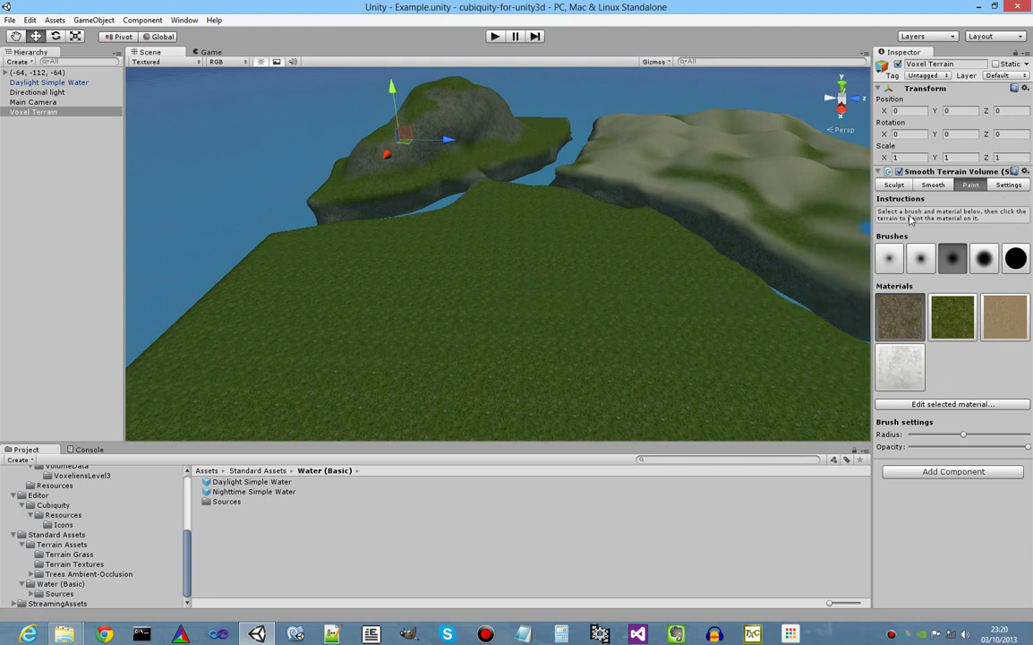
Look through the Sculpt, Smooth and Paint modes of the voxel terrain's Smooth Terrain Volume component.
{"action": "right_click_drag", "start_coordinate": [628, 325], "coordinate": [681, 326]}
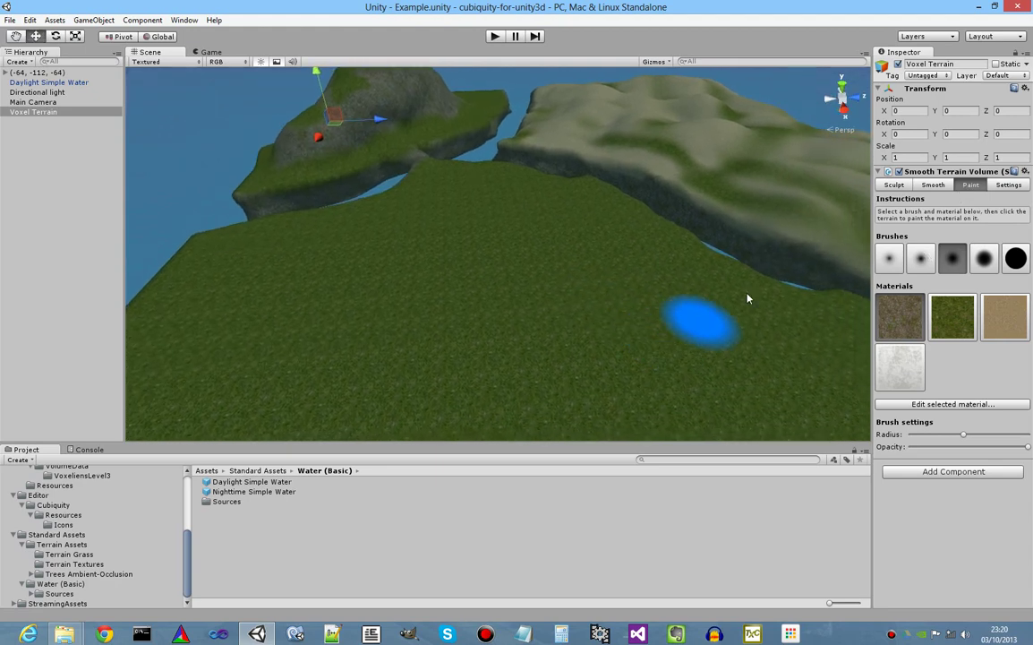
{"action": "left_click", "coordinate": [895, 185]}
{"action": "left_click", "coordinate": [933, 185]}
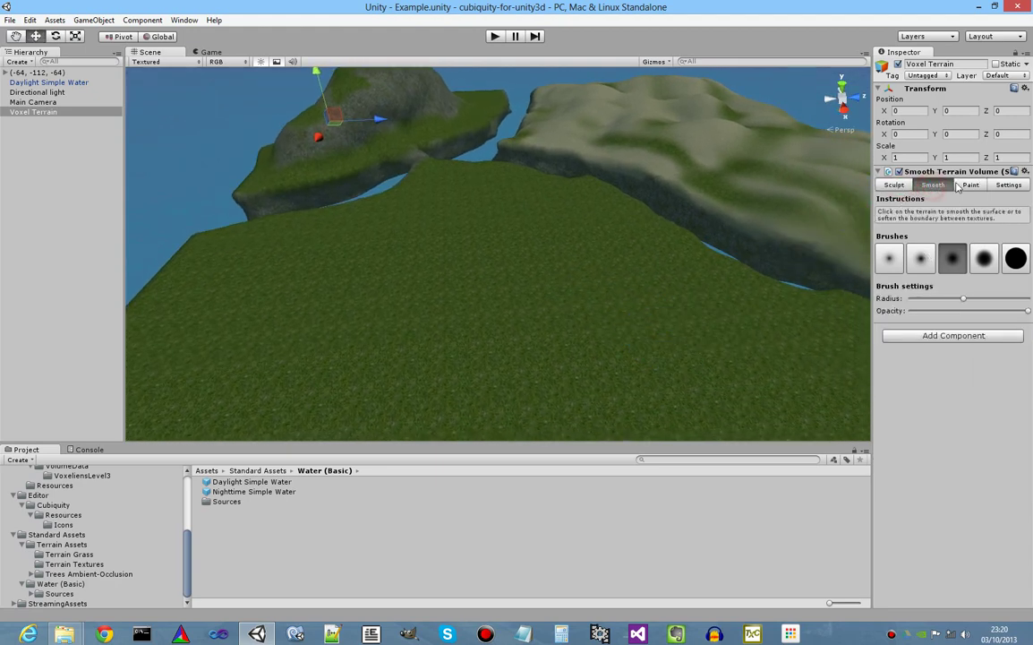
{"action": "left_click", "coordinate": [971, 186]}
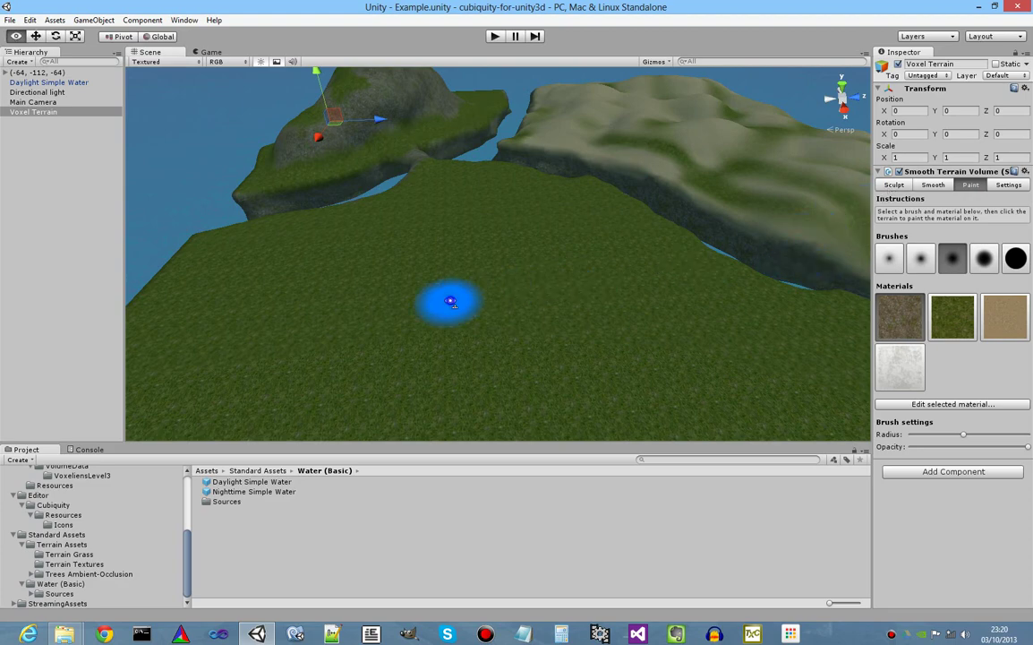
{"action": "mouse_move", "coordinate": [450, 299]}
{"action": "left_mouse_down", "text": "alt"}
{"action": "mouse_move", "coordinate": [535, 283]}
{"action": "mouse_move", "coordinate": [482, 283]}
{"action": "mouse_move", "coordinate": [502, 285]}
{"action": "left_mouse_up", "text": "alt"}
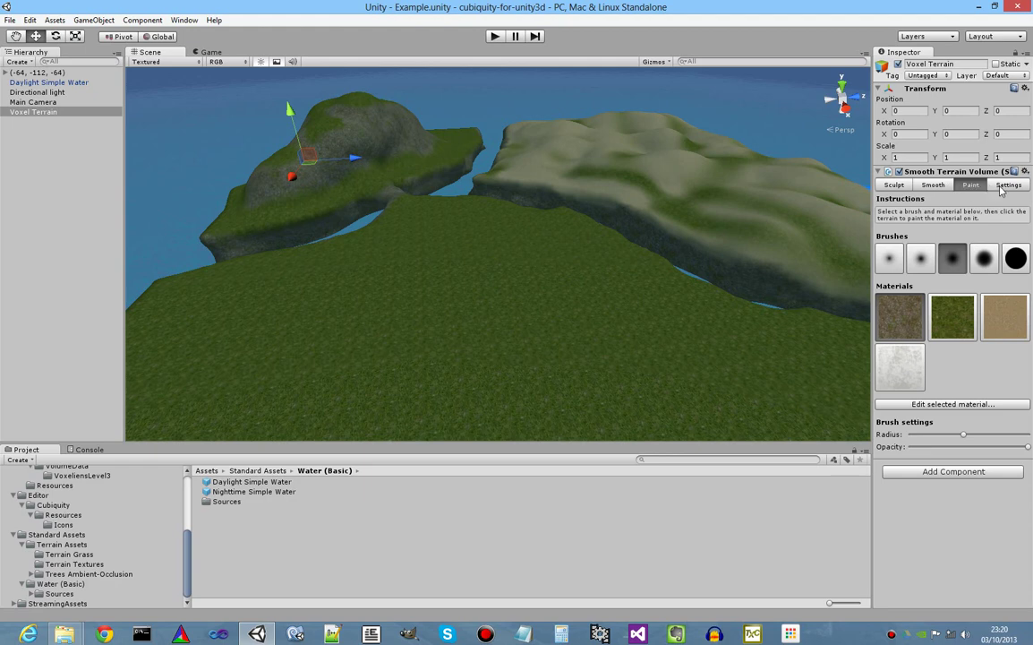
{"action": "left_click_drag", "start_coordinate": [692, 311], "coordinate": [681, 318], "text": "alt"}
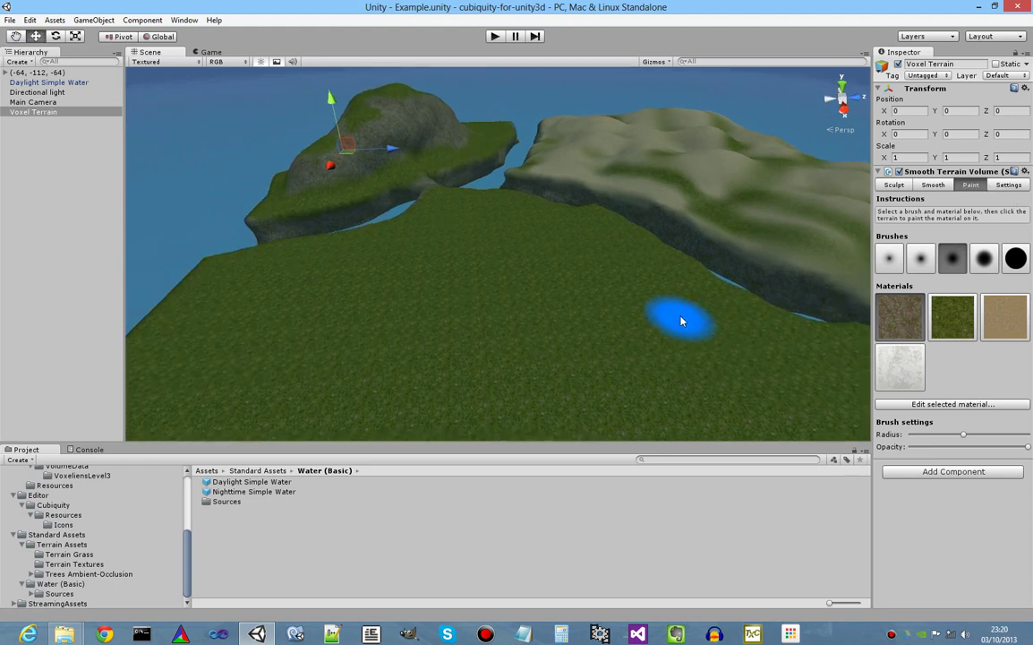
{"action": "left_click", "coordinate": [942, 186]}
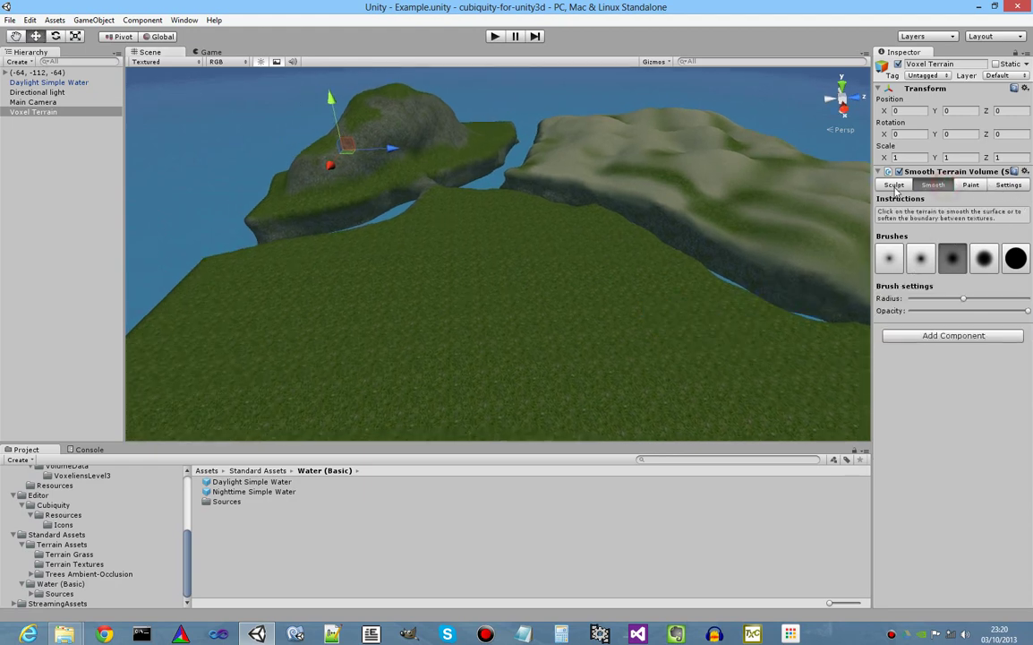
In Sculpt mode, choose the solid hard-edged brush and enlarge its radius to about four fifths of the range.
{"action": "left_click", "coordinate": [894, 184]}
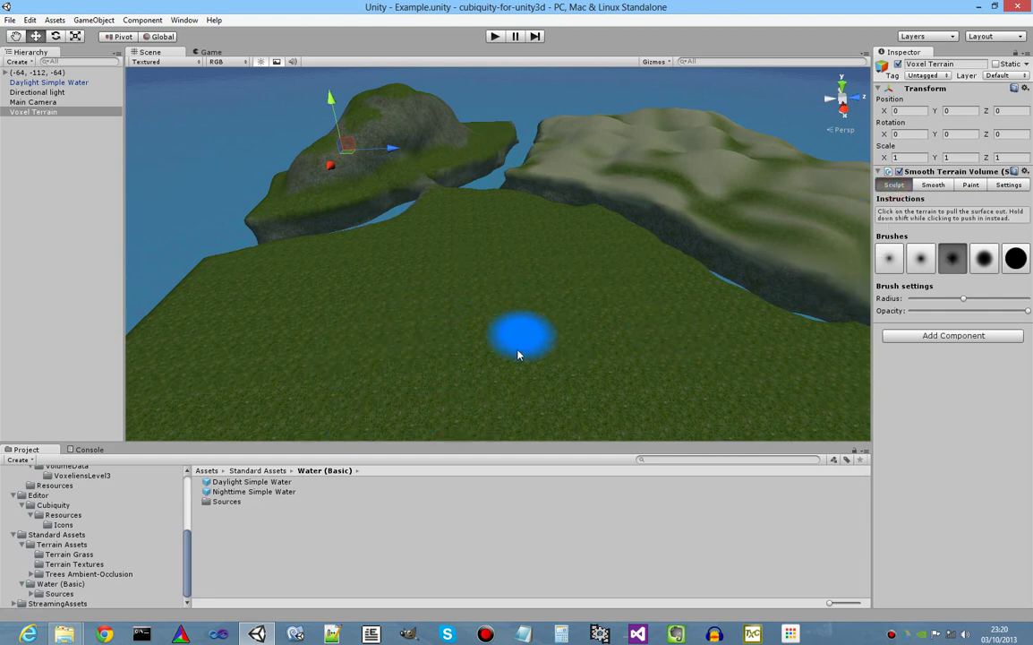
{"action": "left_click", "coordinate": [891, 260]}
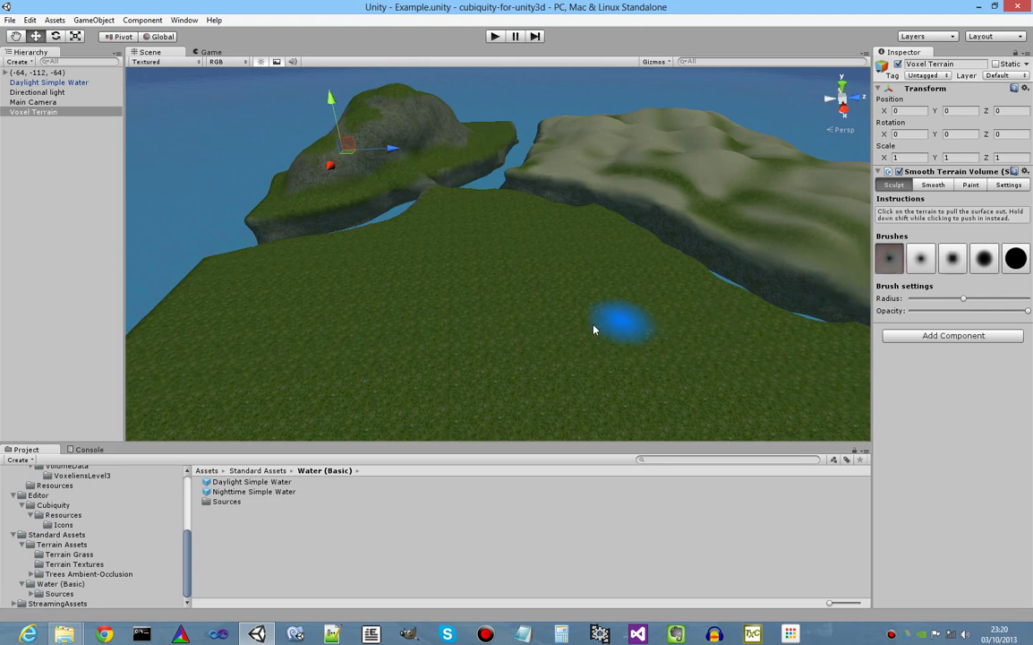
{"action": "left_click", "coordinate": [1017, 258]}
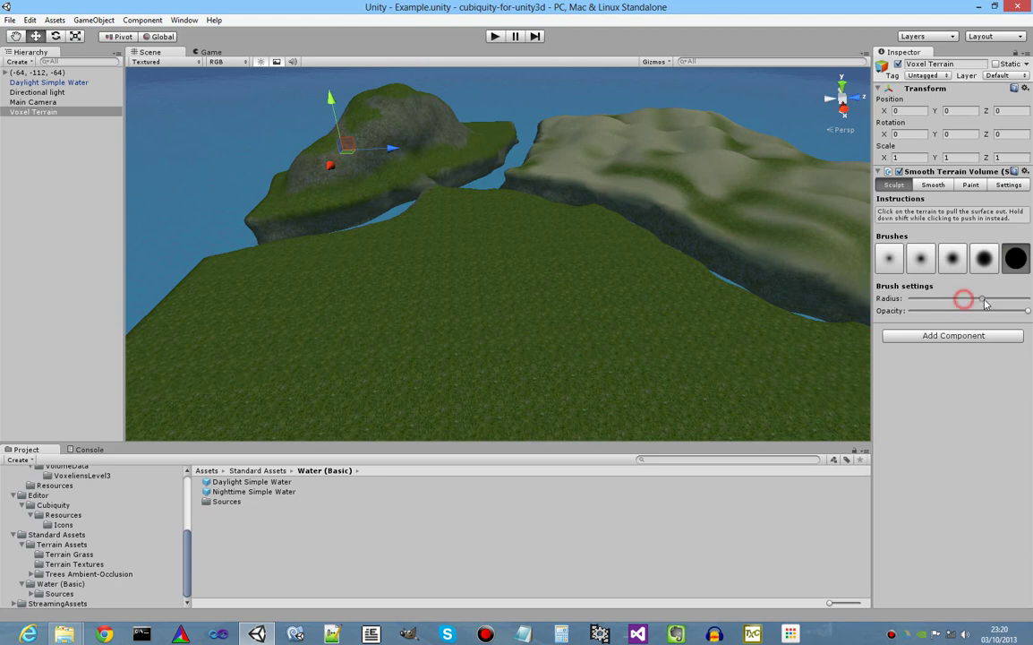
{"action": "left_click_drag", "start_coordinate": [985, 304], "coordinate": [1008, 300]}
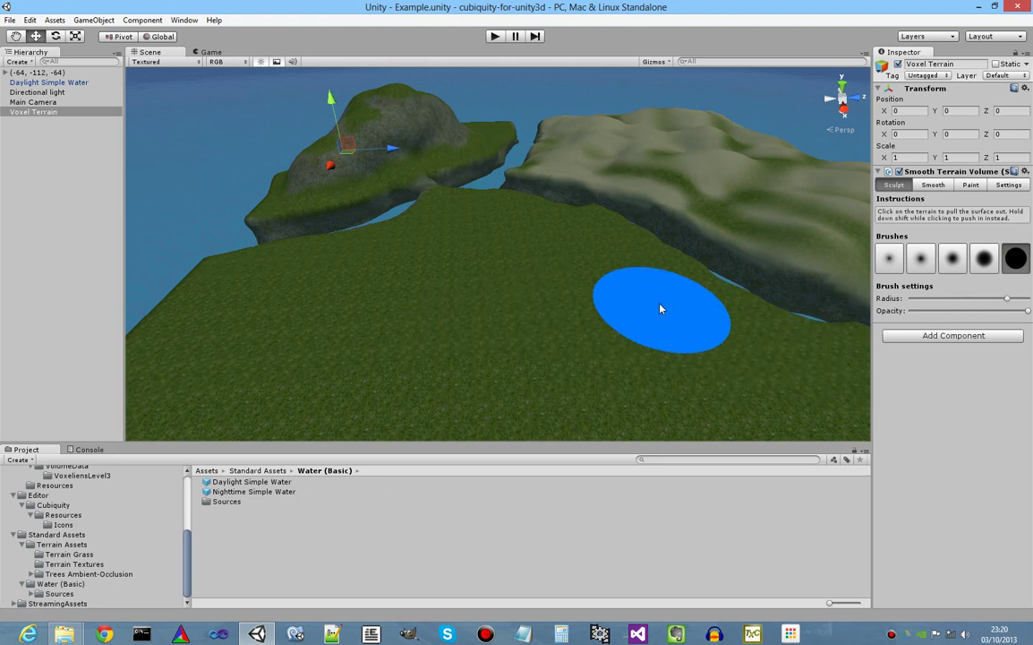
Paint a large roundish patch of the rocky material on the flat grass area with the hard-edged brush.
{"action": "mouse_move", "coordinate": [660, 309]}
{"action": "right_mouse_down"}
{"action": "mouse_move", "coordinate": [658, 300]}
{"action": "mouse_move", "coordinate": [669, 307]}
{"action": "right_mouse_up"}
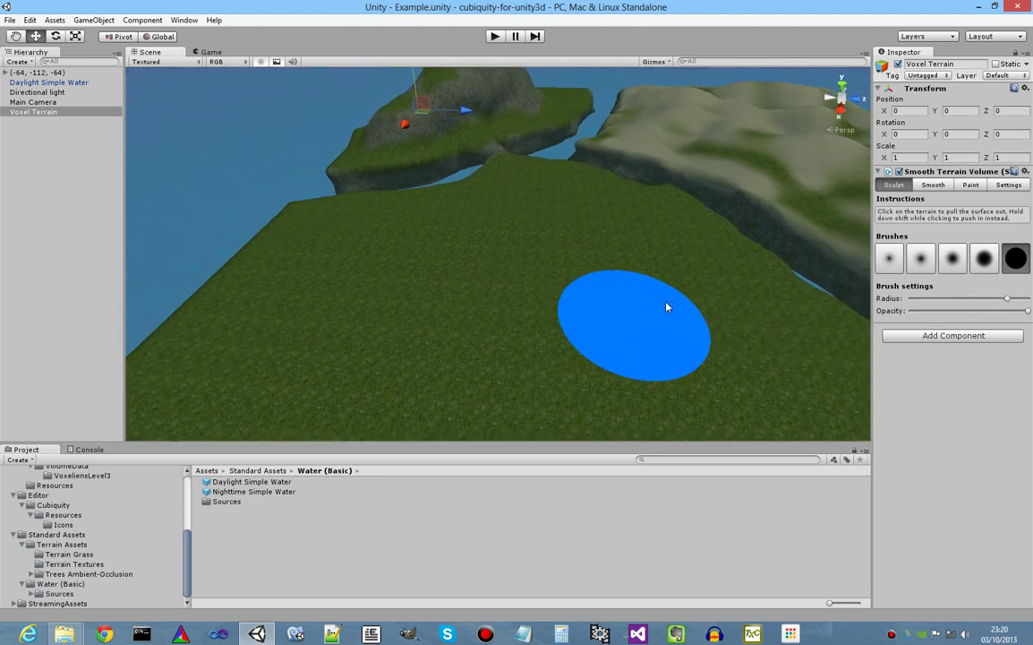
{"action": "left_click", "coordinate": [976, 186]}
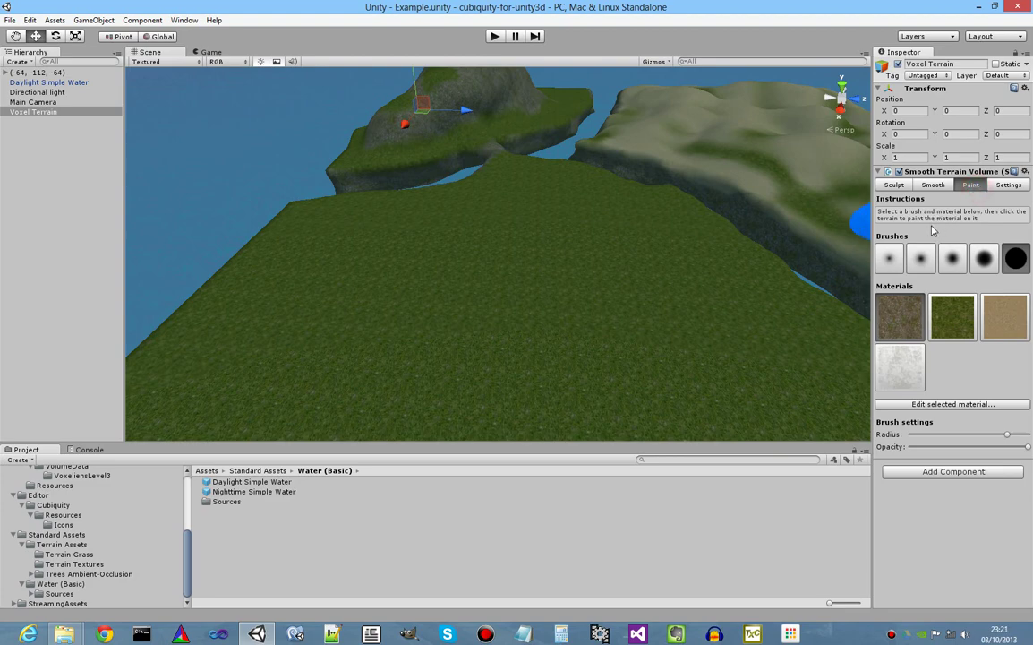
{"action": "mouse_move", "coordinate": [639, 265]}
{"action": "right_mouse_down"}
{"action": "mouse_move", "coordinate": [775, 273]}
{"action": "mouse_move", "coordinate": [678, 307]}
{"action": "mouse_move", "coordinate": [632, 295]}
{"action": "right_mouse_up"}
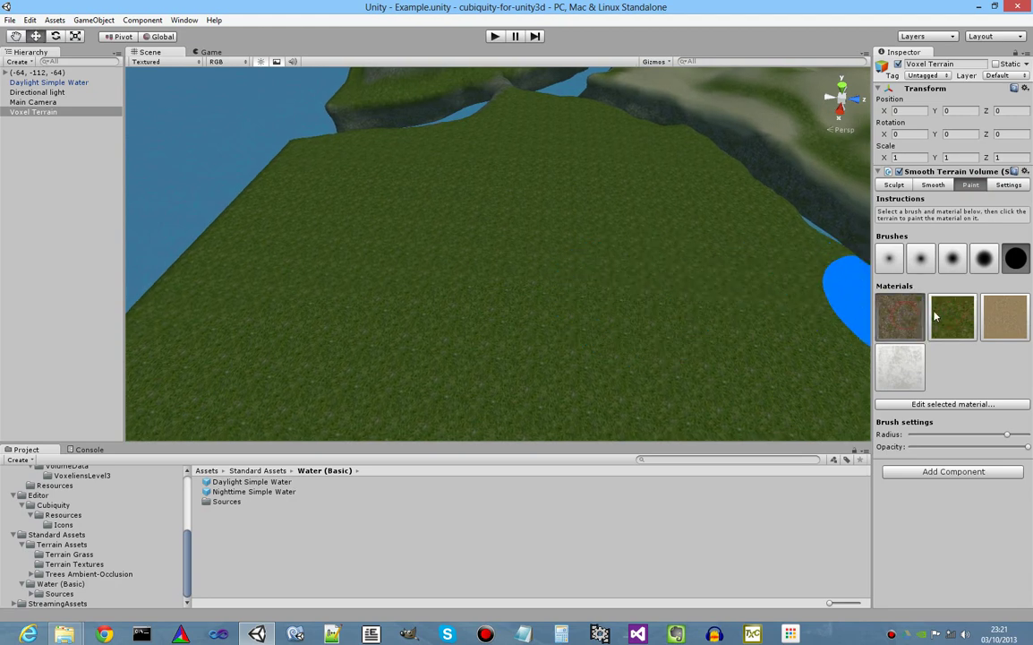
{"action": "left_click", "coordinate": [903, 321]}
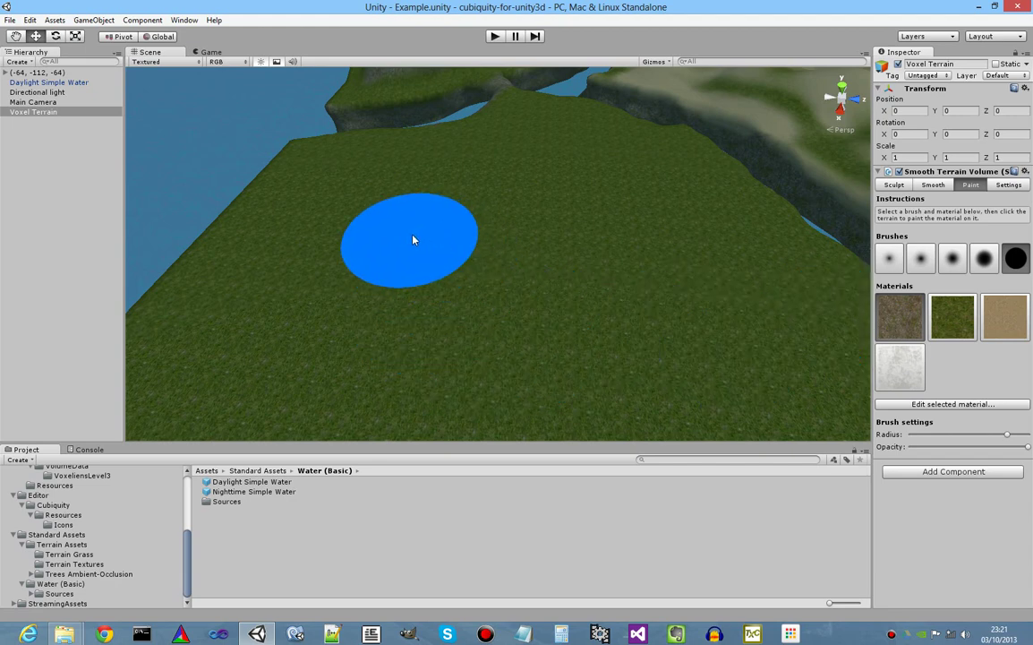
{"action": "mouse_move", "coordinate": [416, 237]}
{"action": "left_mouse_down"}
{"action": "mouse_move", "coordinate": [364, 282]}
{"action": "mouse_move", "coordinate": [396, 316]}
{"action": "mouse_move", "coordinate": [477, 309]}
{"action": "mouse_move", "coordinate": [489, 249]}
{"action": "mouse_move", "coordinate": [416, 223]}
{"action": "left_mouse_up"}
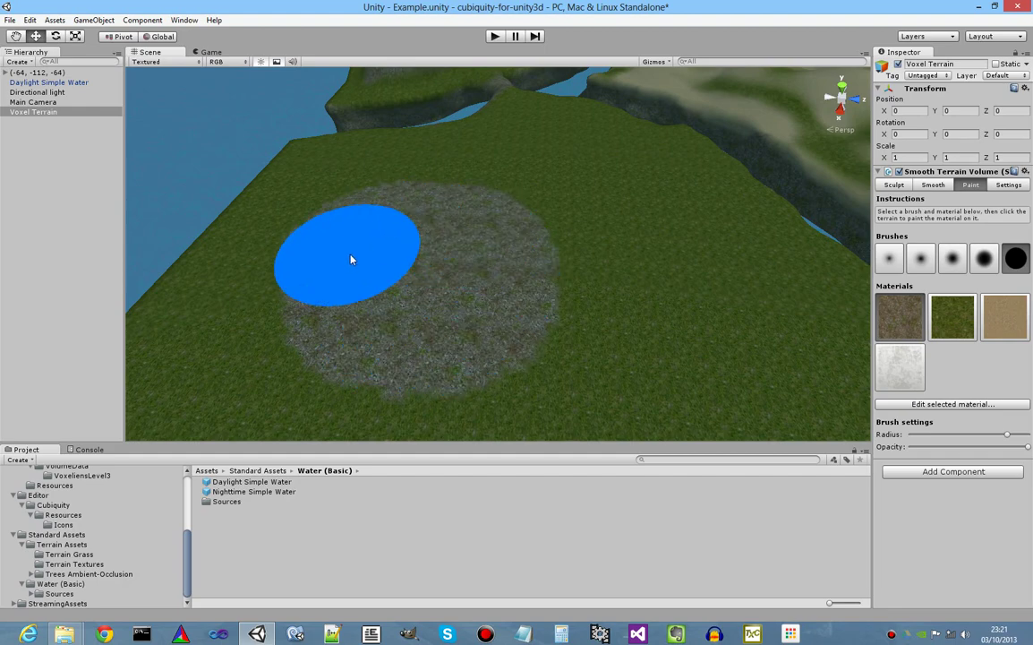
Paint a sand patch beside and bordering the rocky patch, using the hard-edged brush at about half radius.
{"action": "left_click_drag", "start_coordinate": [404, 294], "coordinate": [528, 295], "text": "alt"}
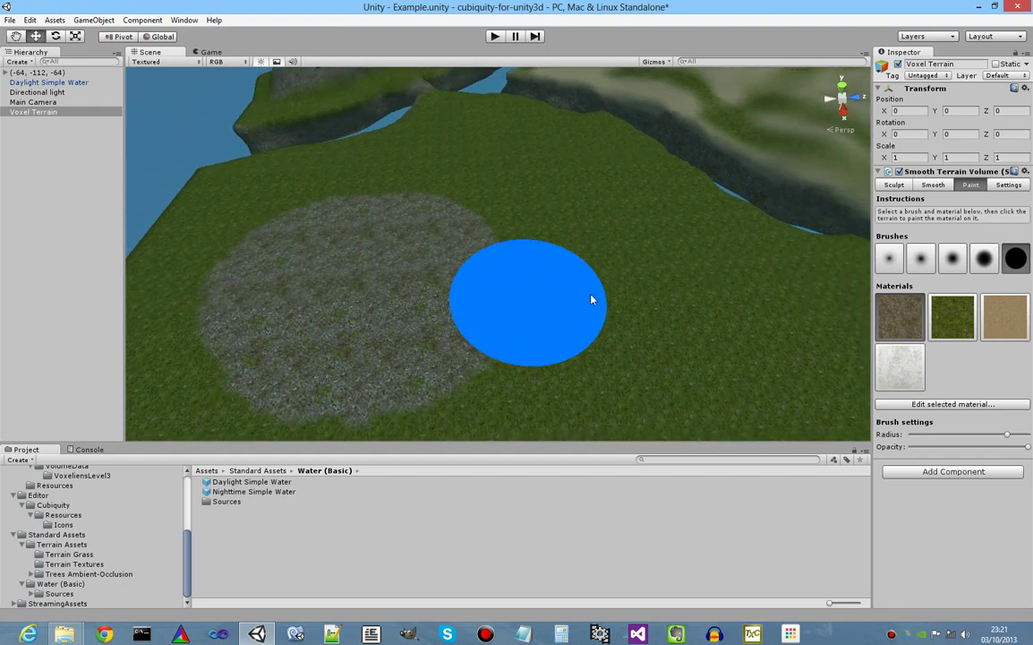
{"action": "left_click", "coordinate": [1011, 329]}
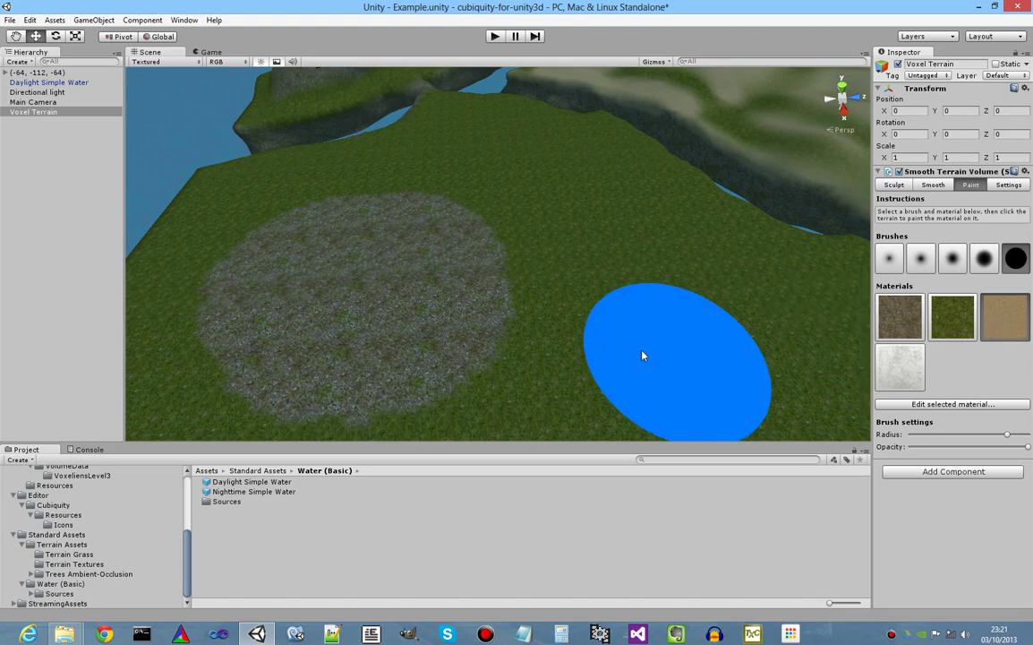
{"action": "mouse_move", "coordinate": [600, 351]}
{"action": "left_mouse_down", "text": "alt"}
{"action": "mouse_move", "coordinate": [683, 350]}
{"action": "mouse_move", "coordinate": [674, 345]}
{"action": "left_mouse_up", "text": "alt"}
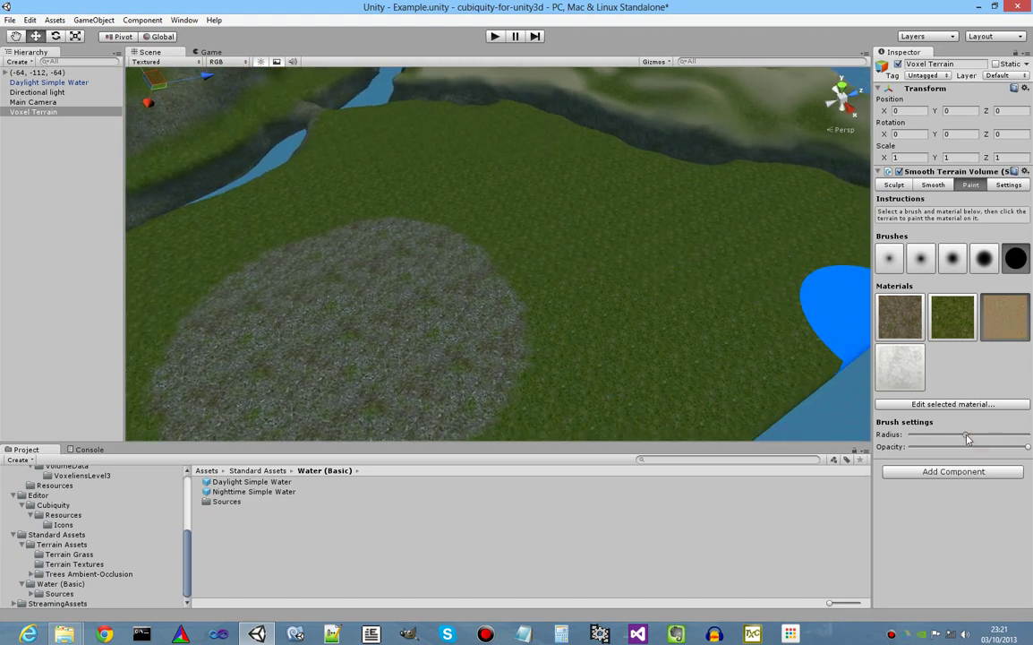
{"action": "left_click", "coordinate": [443, 208]}
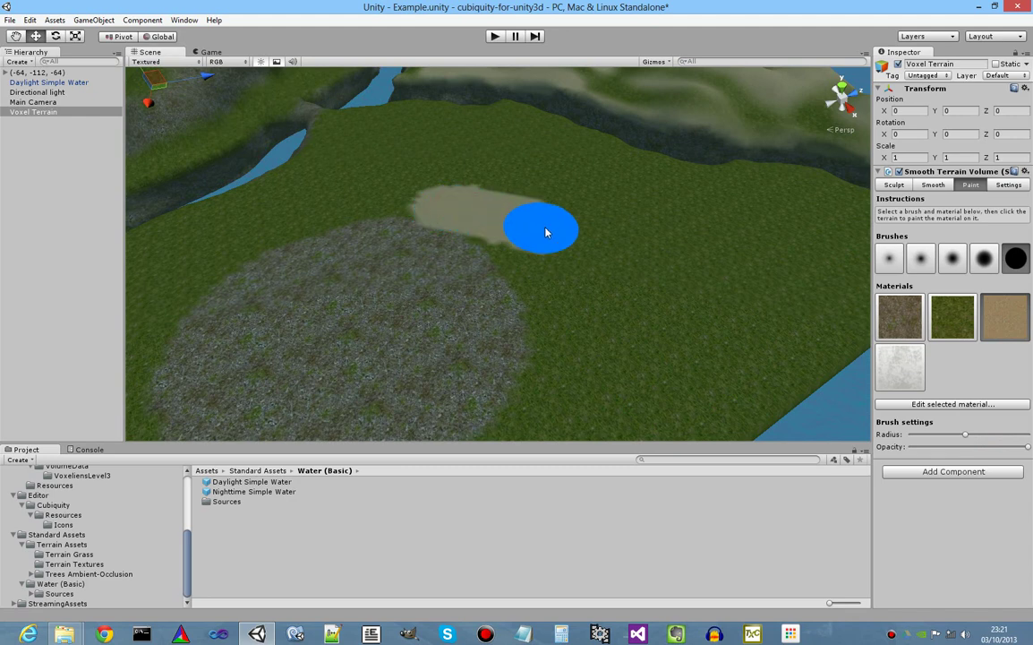
{"action": "mouse_move", "coordinate": [598, 260]}
{"action": "left_mouse_down"}
{"action": "mouse_move", "coordinate": [629, 318]}
{"action": "mouse_move", "coordinate": [576, 391]}
{"action": "mouse_move", "coordinate": [580, 337]}
{"action": "mouse_move", "coordinate": [535, 267]}
{"action": "mouse_move", "coordinate": [480, 233]}
{"action": "mouse_move", "coordinate": [517, 280]}
{"action": "mouse_move", "coordinate": [550, 388]}
{"action": "mouse_move", "coordinate": [547, 362]}
{"action": "mouse_move", "coordinate": [614, 362]}
{"action": "mouse_move", "coordinate": [496, 345]}
{"action": "mouse_move", "coordinate": [489, 358]}
{"action": "left_mouse_up"}
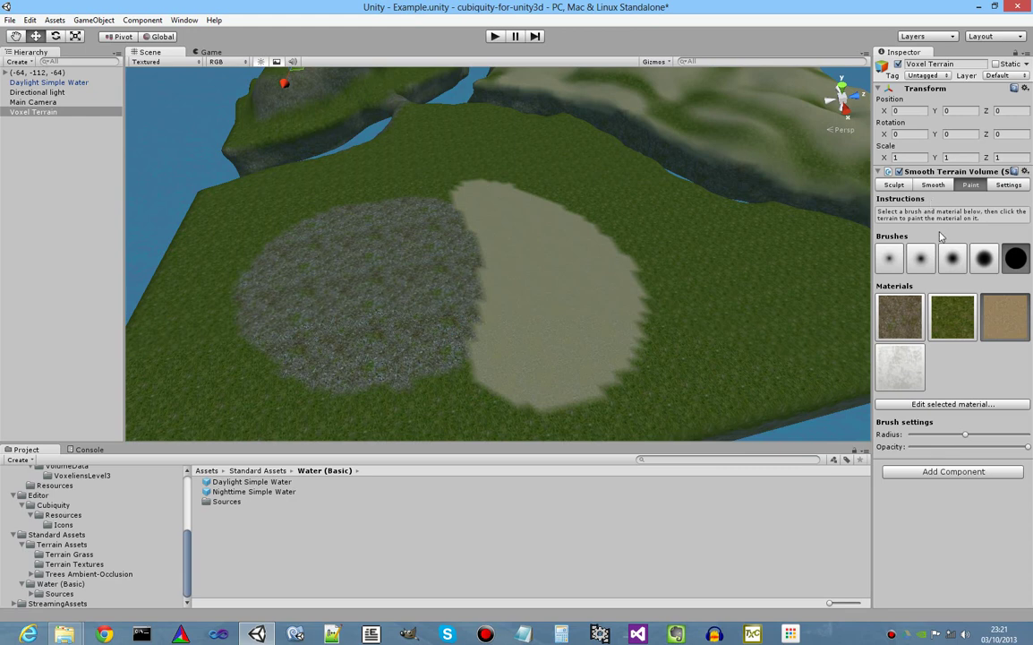
Soften the sand patch's outer edge against the grass by painting sand with the softest brush at about one tenth opacity.
{"action": "left_click", "coordinate": [891, 262]}
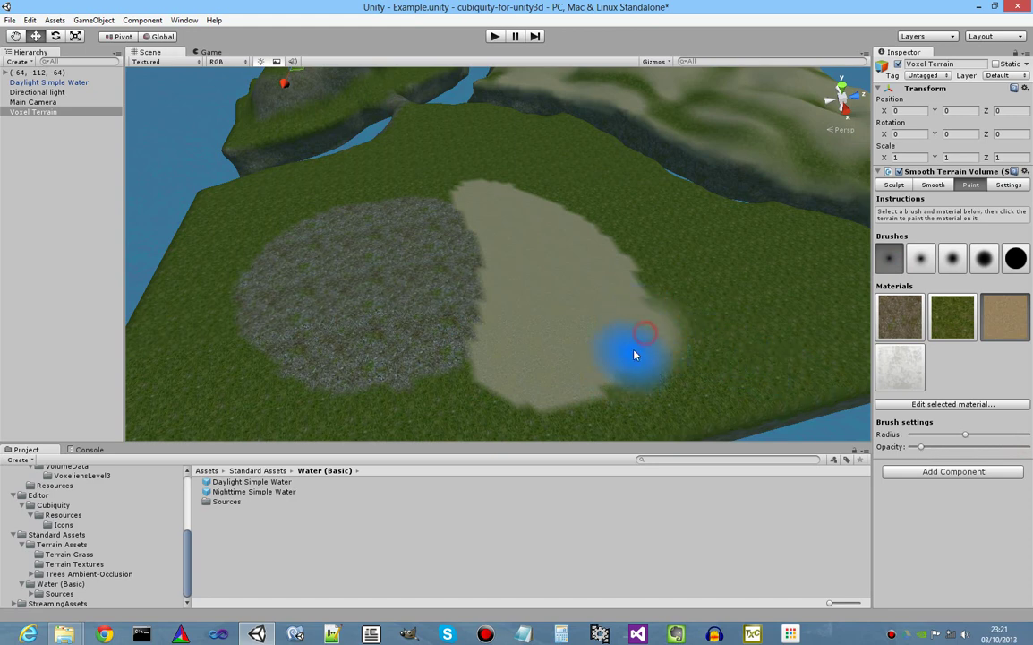
{"action": "left_click_drag", "start_coordinate": [601, 383], "coordinate": [530, 395]}
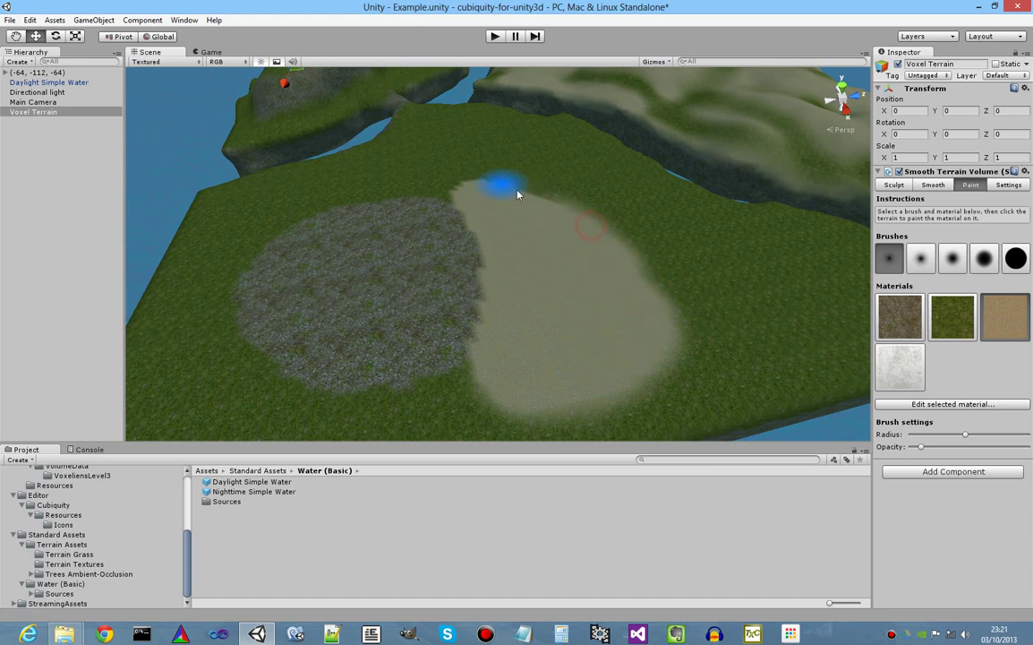
{"action": "left_click", "coordinate": [464, 185]}
{"action": "left_click_drag", "start_coordinate": [459, 206], "coordinate": [539, 197]}
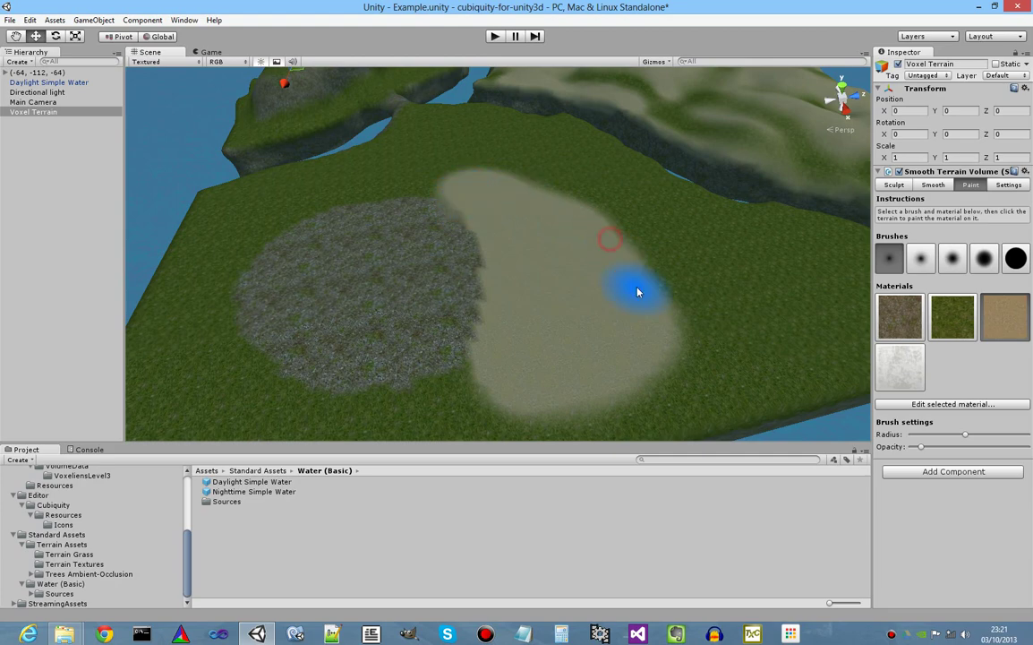
Smooth the boundary between the rocky and sand patches with the softest brush at about half opacity.
{"action": "mouse_move", "coordinate": [559, 280]}
{"action": "right_mouse_down"}
{"action": "mouse_move", "coordinate": [653, 309]}
{"action": "mouse_move", "coordinate": [660, 297]}
{"action": "mouse_move", "coordinate": [628, 280]}
{"action": "mouse_move", "coordinate": [549, 269]}
{"action": "right_mouse_up"}
{"action": "key", "text": "w"}
{"action": "key", "text": "s"}
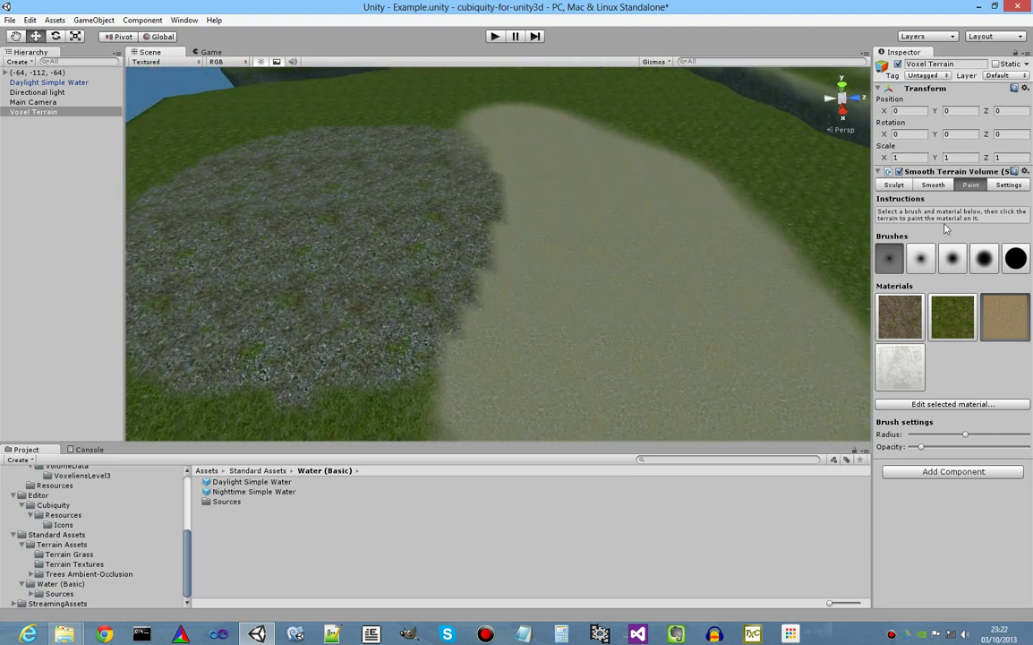
{"action": "left_click", "coordinate": [935, 185]}
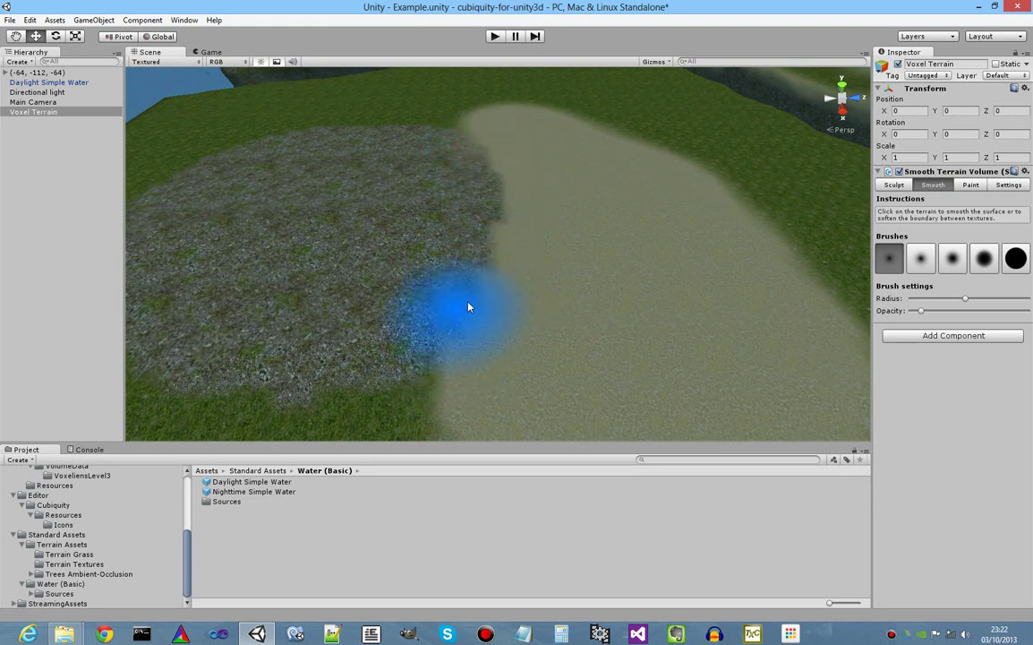
{"action": "left_click_drag", "start_coordinate": [929, 313], "coordinate": [967, 316]}
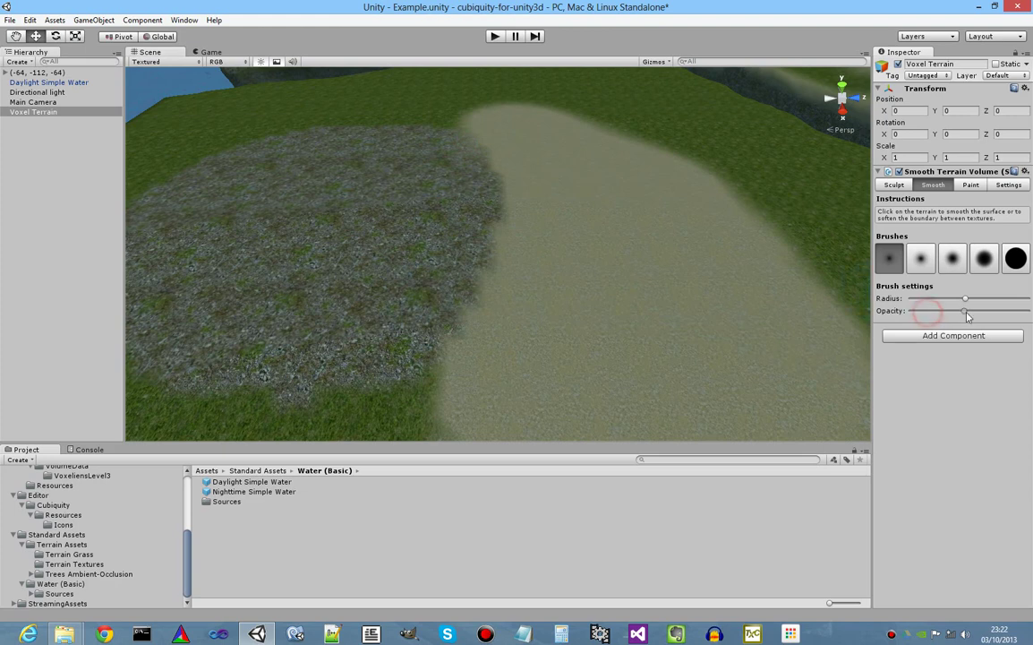
{"action": "mouse_move", "coordinate": [482, 162]}
{"action": "left_mouse_down"}
{"action": "mouse_move", "coordinate": [498, 179]}
{"action": "mouse_move", "coordinate": [471, 310]}
{"action": "mouse_move", "coordinate": [510, 197]}
{"action": "mouse_move", "coordinate": [468, 337]}
{"action": "left_mouse_up"}
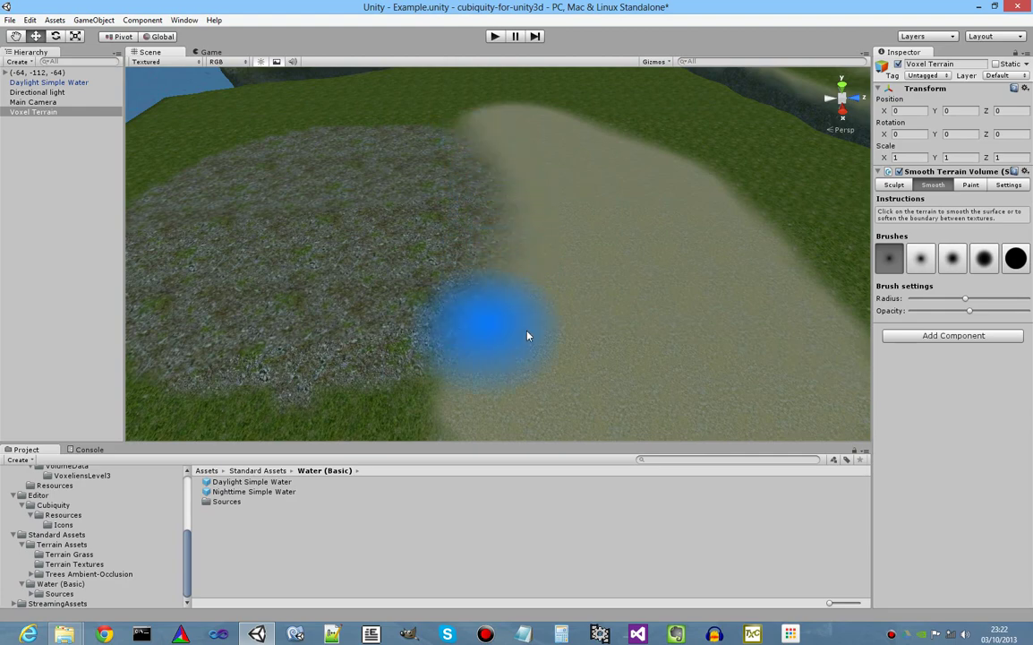
{"action": "scroll", "coordinate": [528, 336], "scroll_direction": "down", "scroll_amount": 10, "text": "alt"}
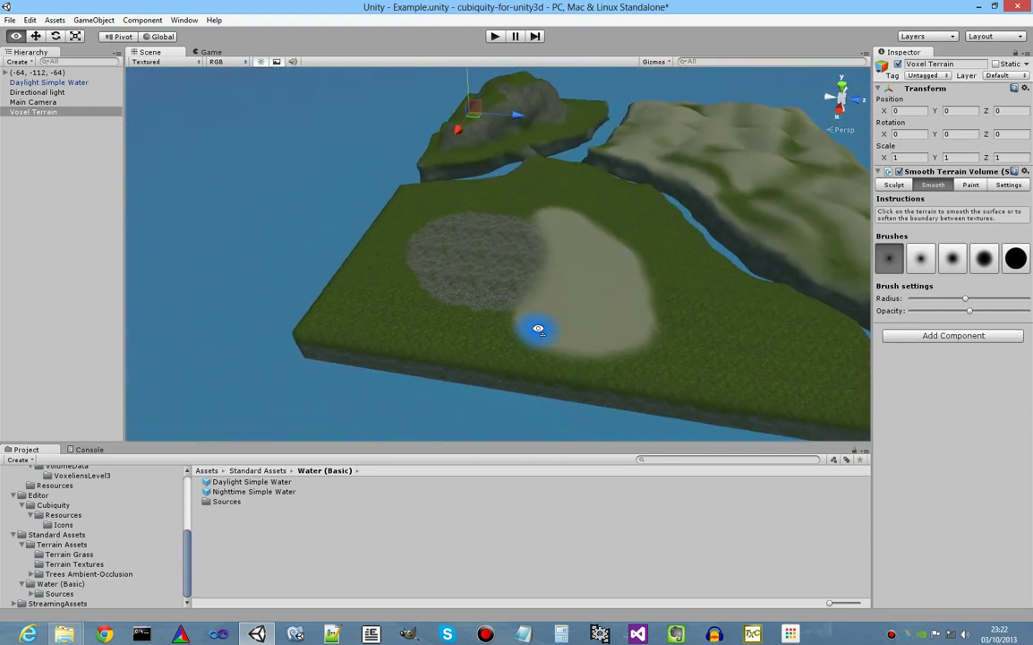
{"action": "scroll", "coordinate": [538, 329], "scroll_direction": "up", "scroll_amount": 10, "text": "alt"}
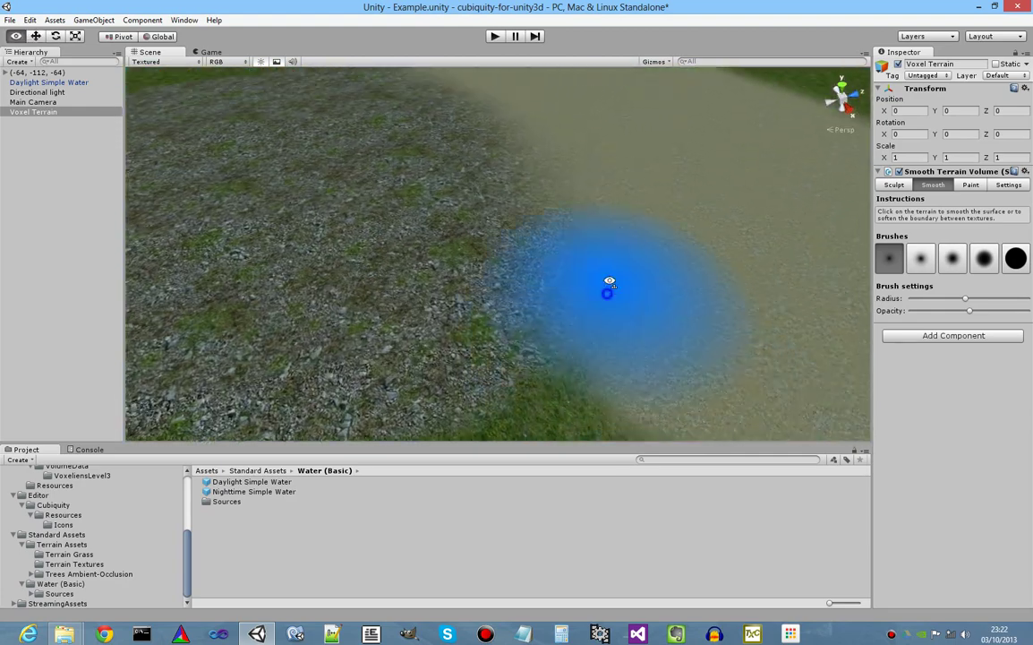
{"action": "scroll", "coordinate": [610, 282], "scroll_direction": "down", "scroll_amount": 5, "text": "alt"}
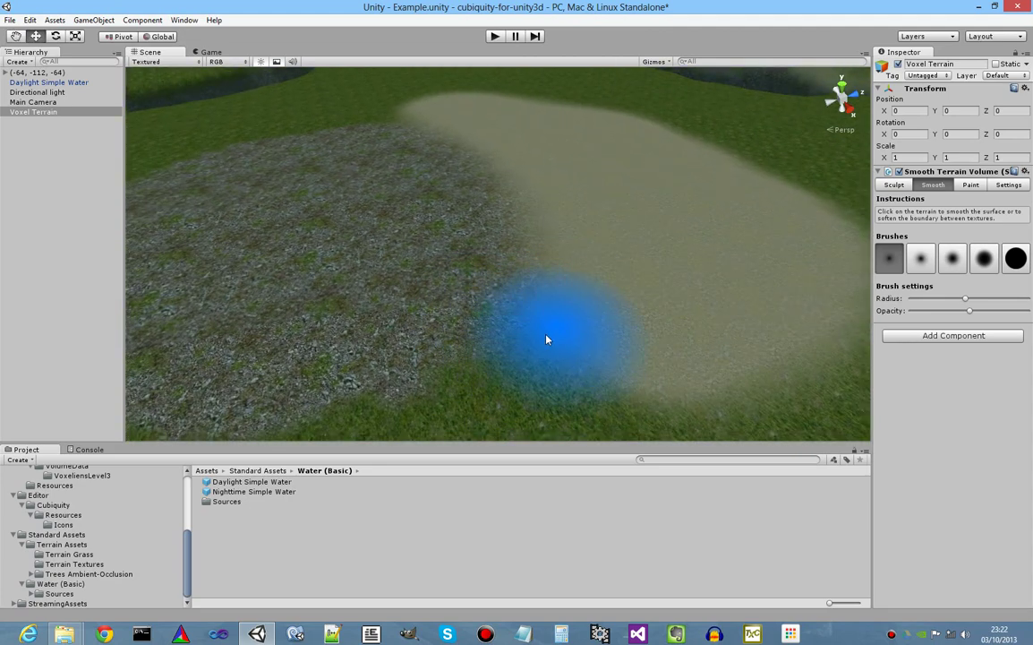
{"action": "scroll", "coordinate": [634, 284], "scroll_direction": "down", "scroll_amount": 8, "text": "alt"}
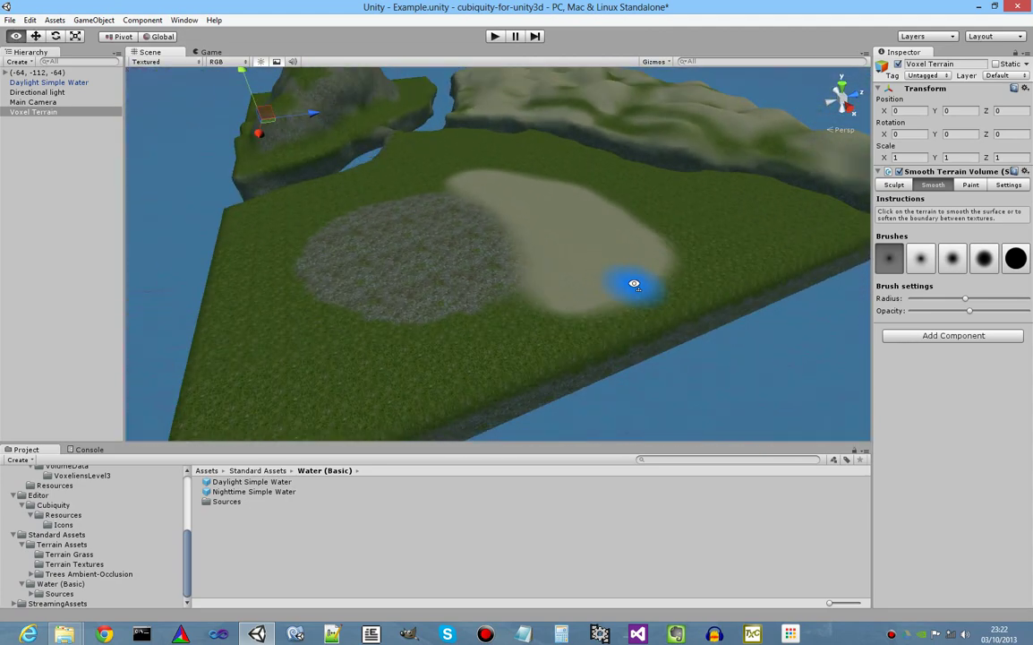
{"action": "left_click_drag", "start_coordinate": [634, 283], "coordinate": [869, 226], "text": "alt"}
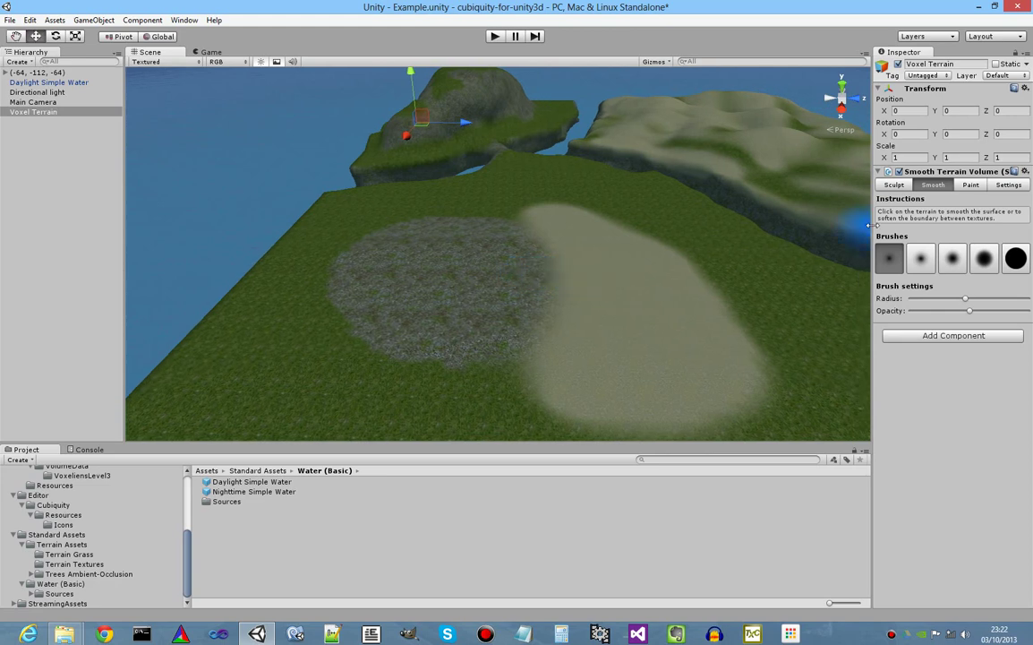
Sculpt a tall rock column upward from the rocky patch with the hard-edged brush at about half radius and one eighth opacity.
{"action": "left_click", "coordinate": [907, 185]}
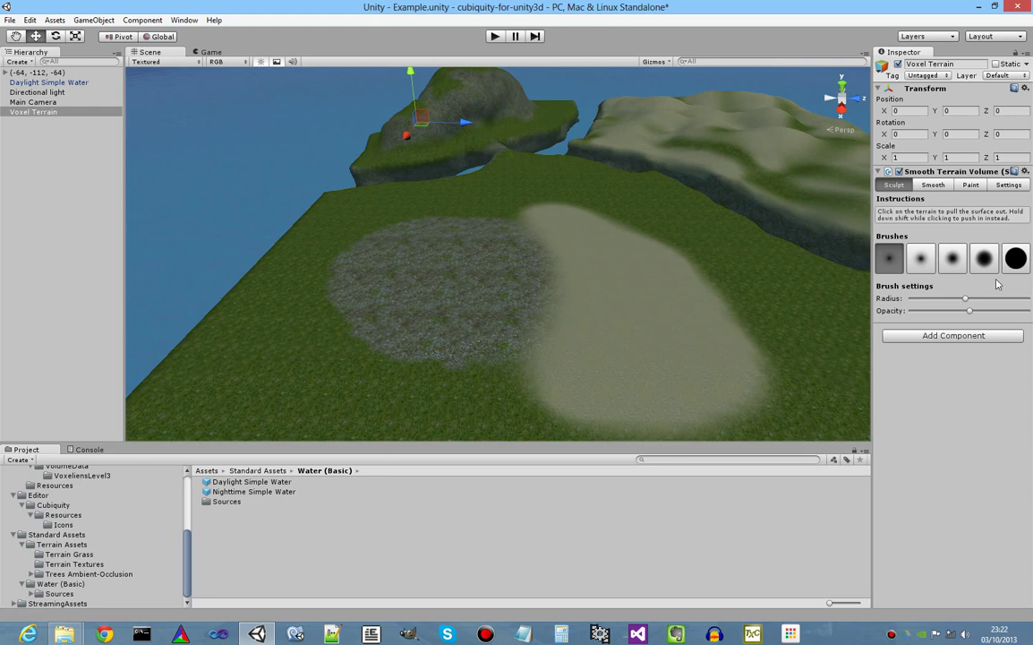
{"action": "left_click", "coordinate": [1020, 263]}
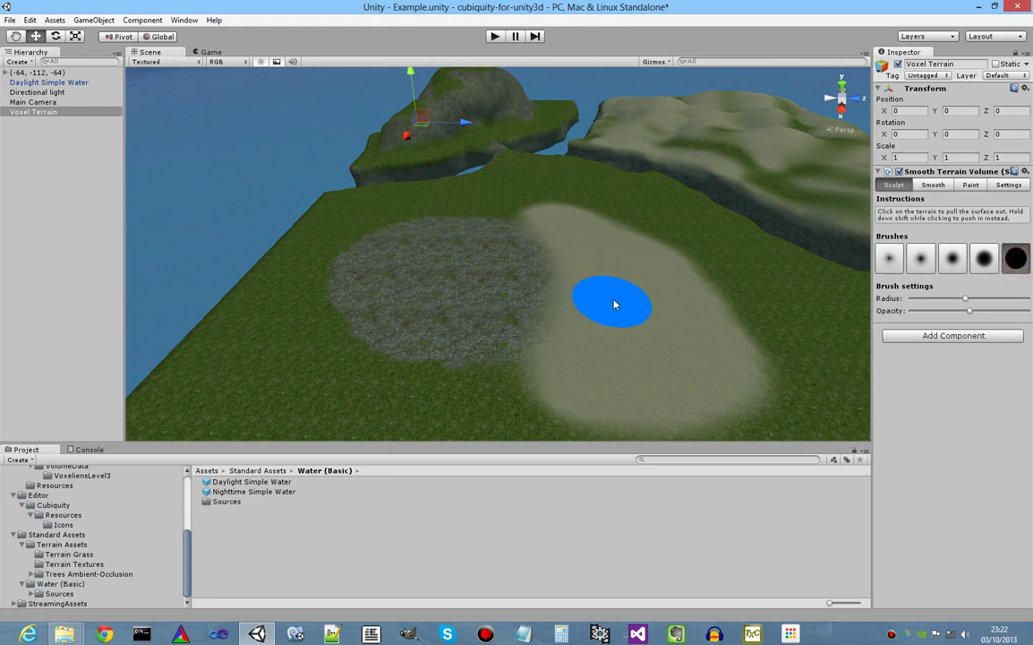
{"action": "left_click_drag", "start_coordinate": [610, 303], "coordinate": [572, 268], "text": "alt"}
{"action": "key", "text": "w"}
{"action": "right_click_drag", "start_coordinate": [572, 267], "coordinate": [585, 333]}
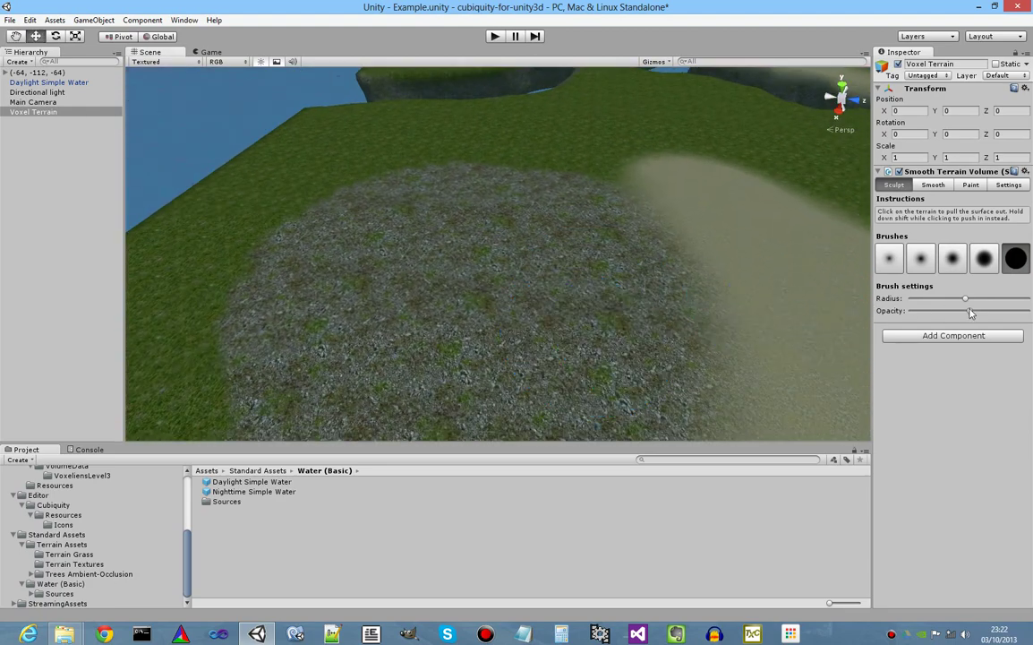
{"action": "left_click_drag", "start_coordinate": [968, 310], "coordinate": [925, 313]}
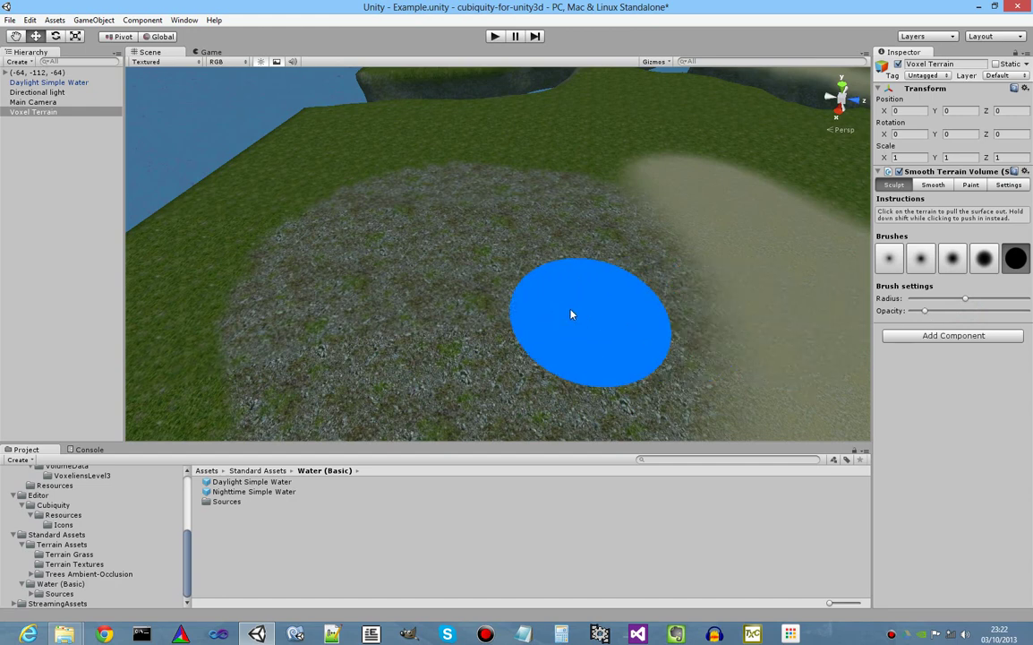
{"action": "left_click_drag", "start_coordinate": [467, 288], "coordinate": [453, 160]}
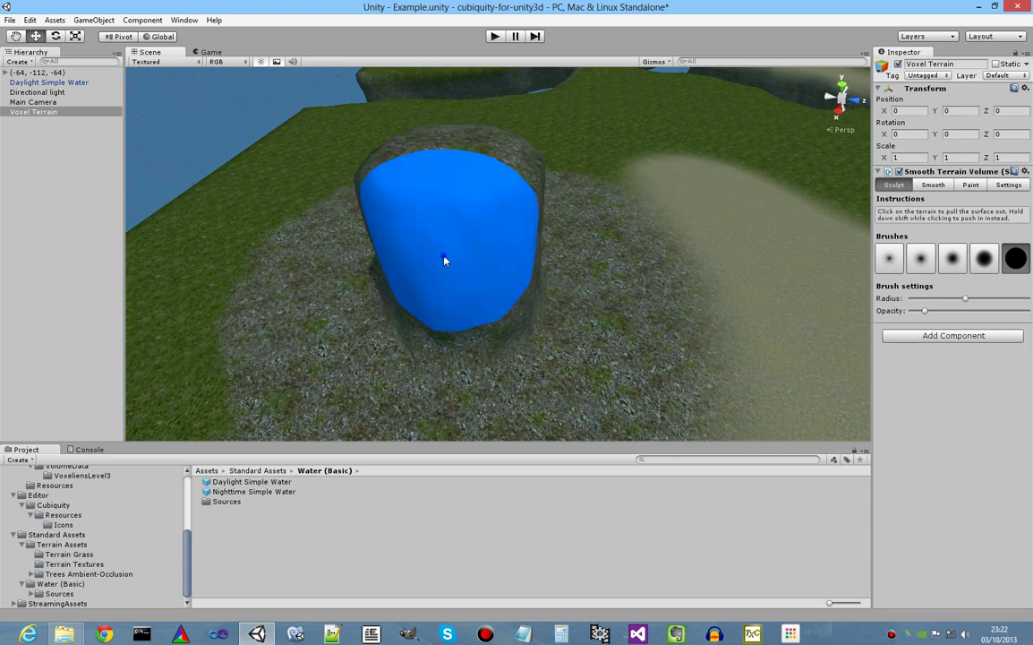
Sculpt a gentle mound on the sand patch with the softest brush at about four fifths radius.
{"action": "mouse_move", "coordinate": [445, 258]}
{"action": "left_mouse_down", "text": "alt"}
{"action": "mouse_move", "coordinate": [537, 246]}
{"action": "mouse_move", "coordinate": [325, 266]}
{"action": "mouse_move", "coordinate": [258, 238]}
{"action": "mouse_move", "coordinate": [293, 258]}
{"action": "mouse_move", "coordinate": [468, 234]}
{"action": "mouse_move", "coordinate": [492, 265]}
{"action": "mouse_move", "coordinate": [523, 246]}
{"action": "left_mouse_up", "text": "alt"}
{"action": "scroll", "coordinate": [524, 246], "scroll_direction": "down", "scroll_amount": 1}
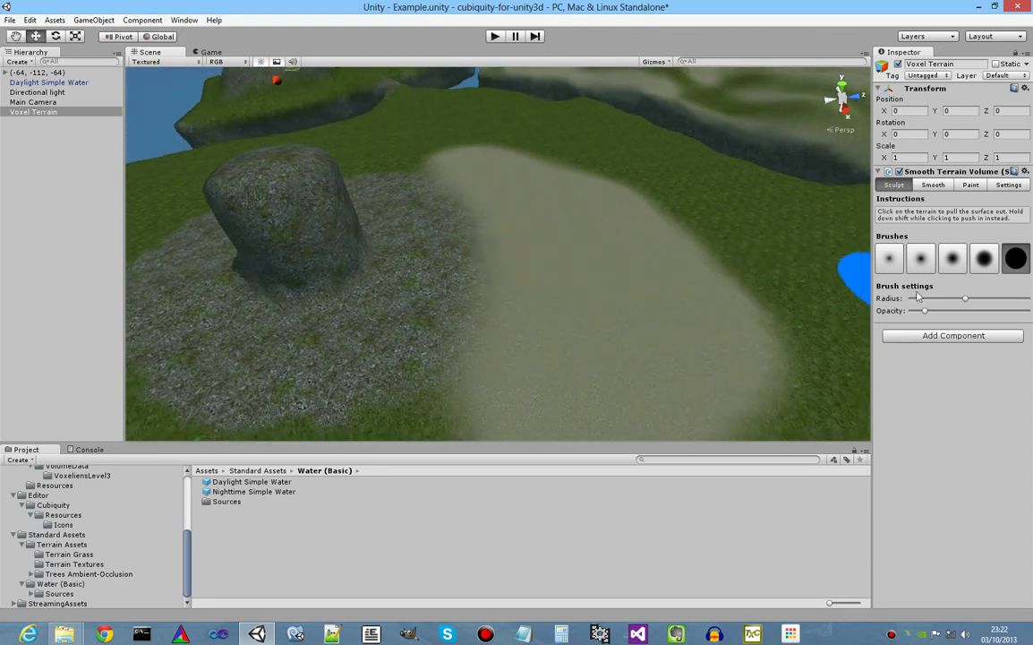
{"action": "left_click", "coordinate": [898, 260]}
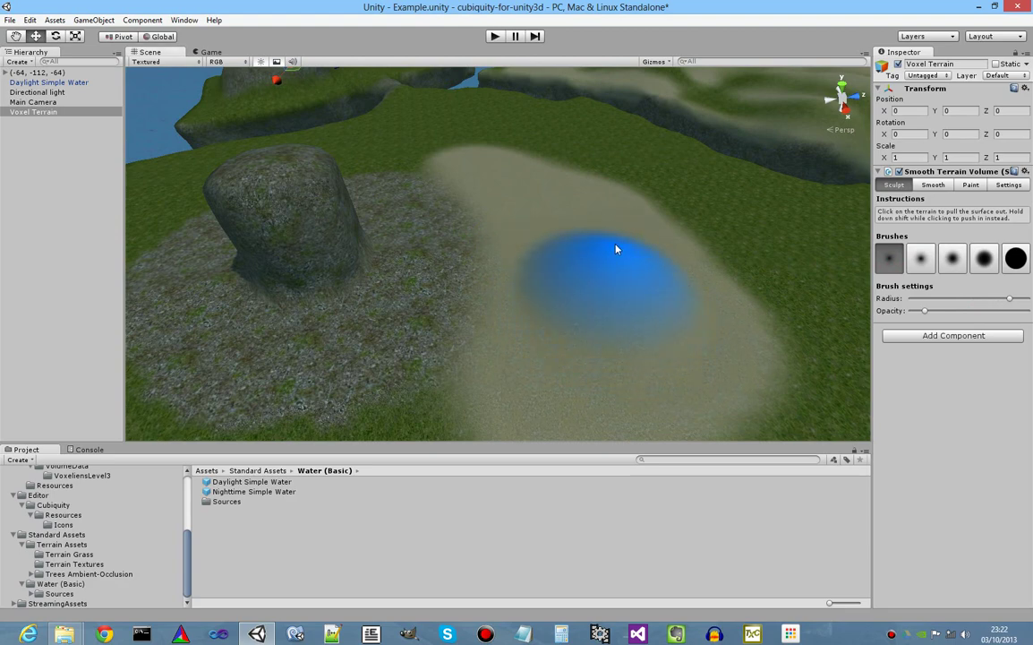
{"action": "left_click_drag", "start_coordinate": [618, 233], "coordinate": [618, 219]}
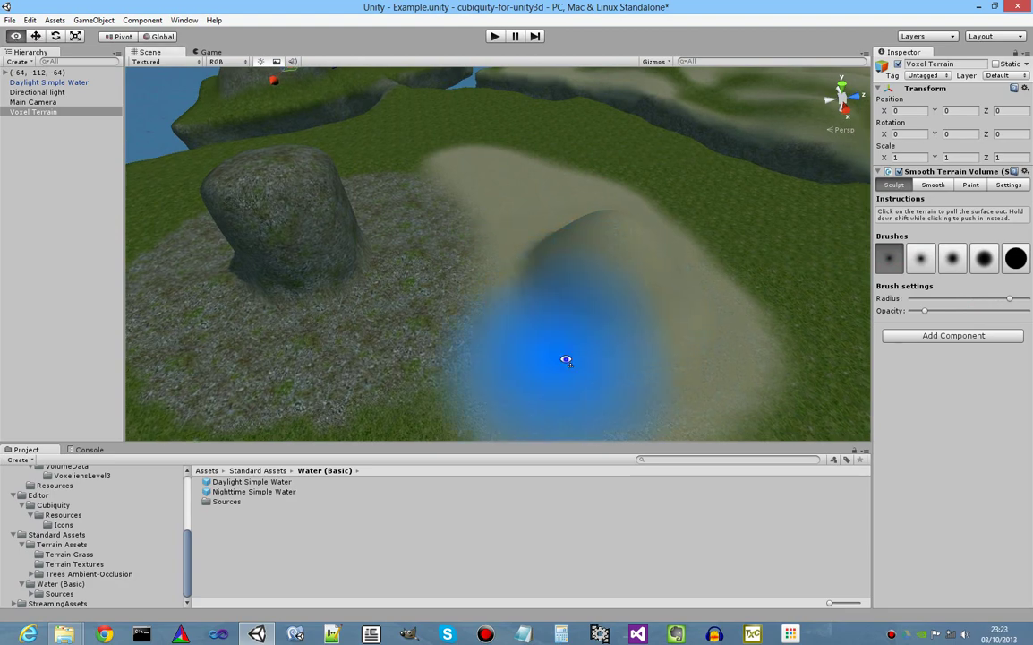
{"action": "left_click_drag", "start_coordinate": [565, 360], "coordinate": [655, 342], "text": "alt"}
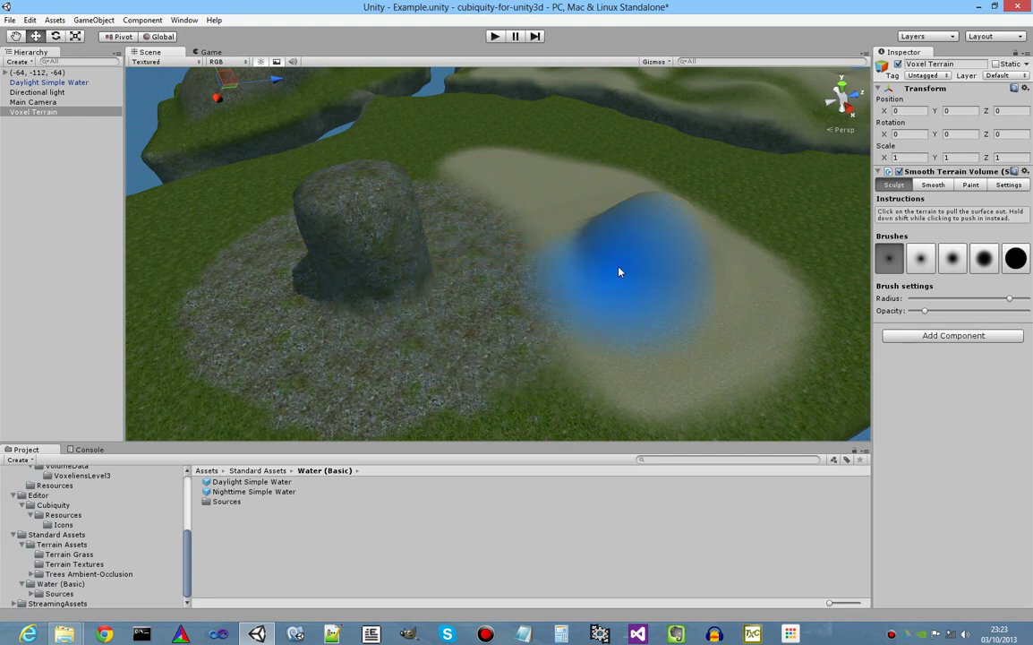
Paint grass over the top of the rock column with the softest brush at about two fifths radius.
{"action": "left_click", "coordinate": [971, 186]}
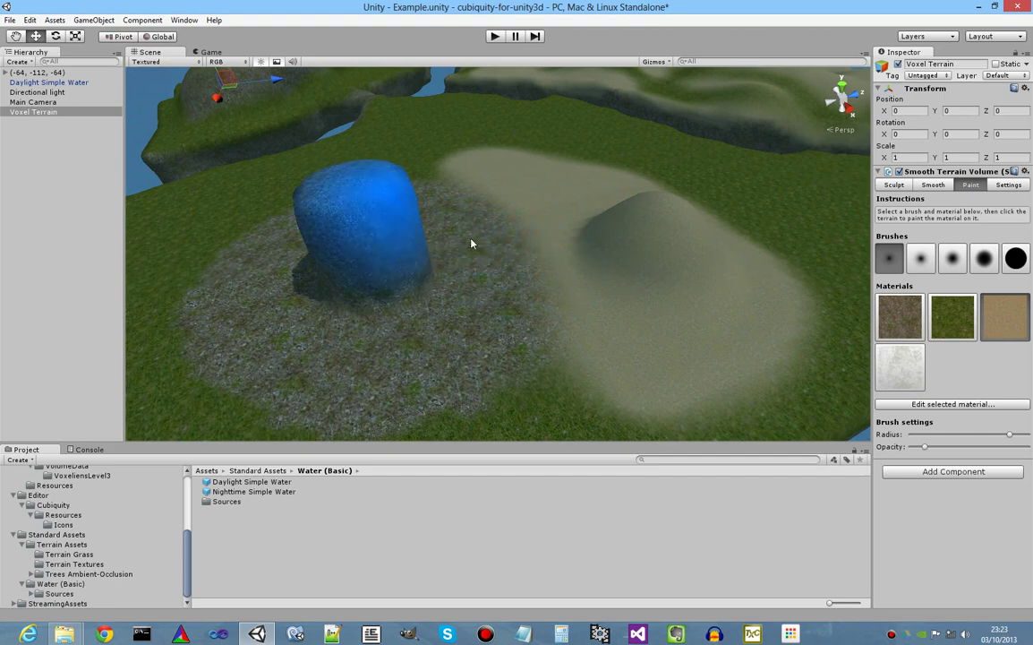
{"action": "left_click", "coordinate": [954, 321]}
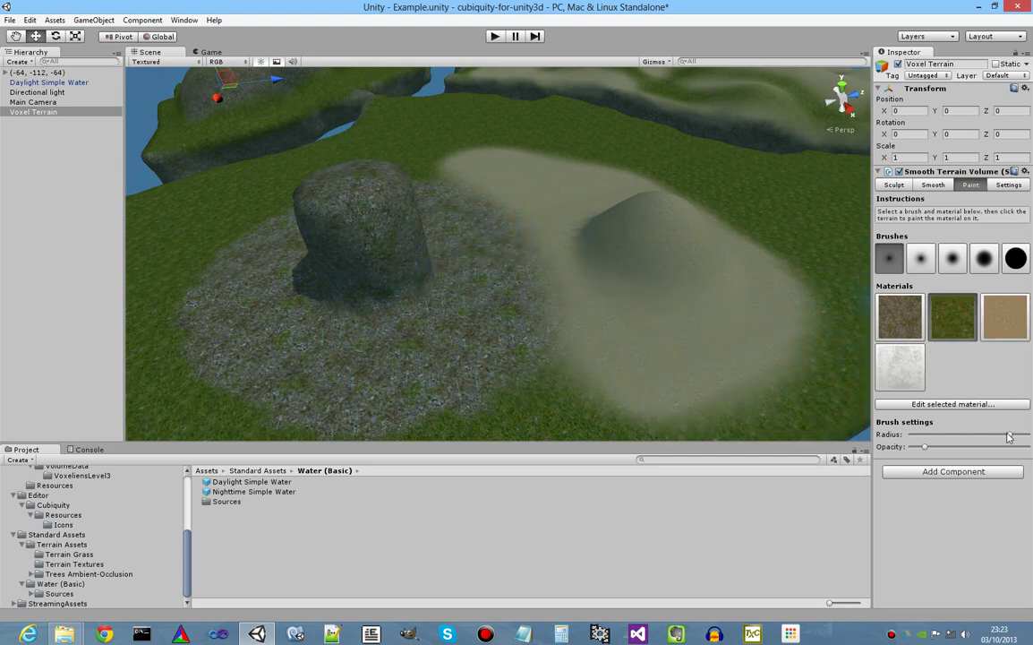
{"action": "mouse_move", "coordinate": [586, 318]}
{"action": "right_mouse_down"}
{"action": "mouse_move", "coordinate": [441, 218]}
{"action": "mouse_move", "coordinate": [537, 300]}
{"action": "mouse_move", "coordinate": [463, 244]}
{"action": "right_mouse_up"}
{"action": "key", "text": "w"}
{"action": "mouse_move", "coordinate": [460, 236]}
{"action": "left_mouse_down"}
{"action": "mouse_move", "coordinate": [429, 235]}
{"action": "mouse_move", "coordinate": [467, 240]}
{"action": "mouse_move", "coordinate": [448, 223]}
{"action": "mouse_move", "coordinate": [450, 234]}
{"action": "left_mouse_up"}
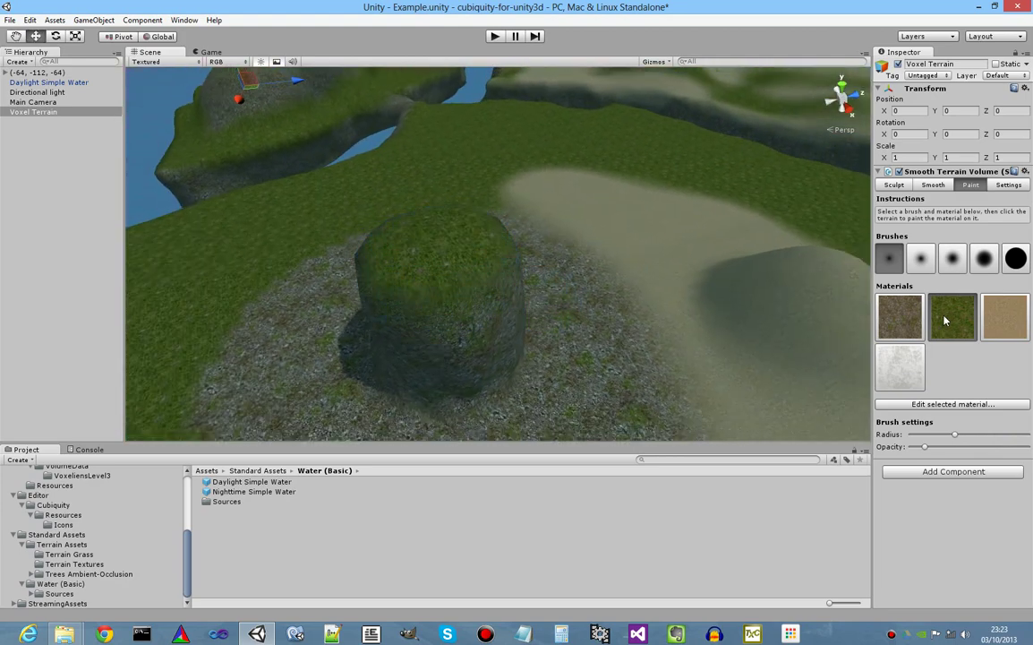
Extend the grass down the rock column's sides all around, using the second-softest brush at about a quarter radius.
{"action": "left_click", "coordinate": [919, 262]}
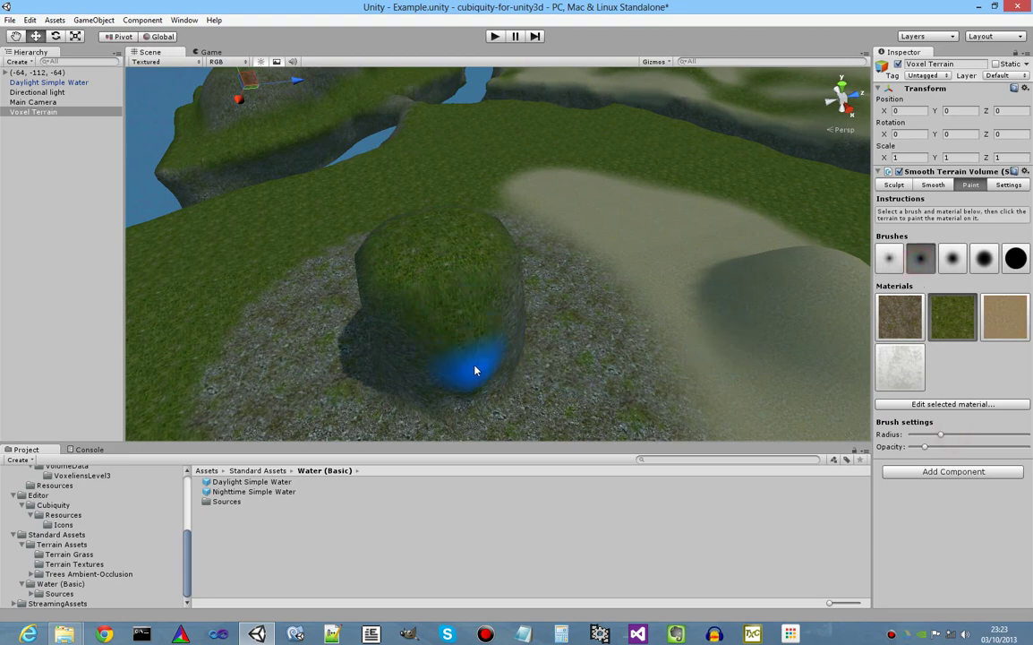
{"action": "left_click_drag", "start_coordinate": [450, 307], "coordinate": [572, 339], "text": "alt"}
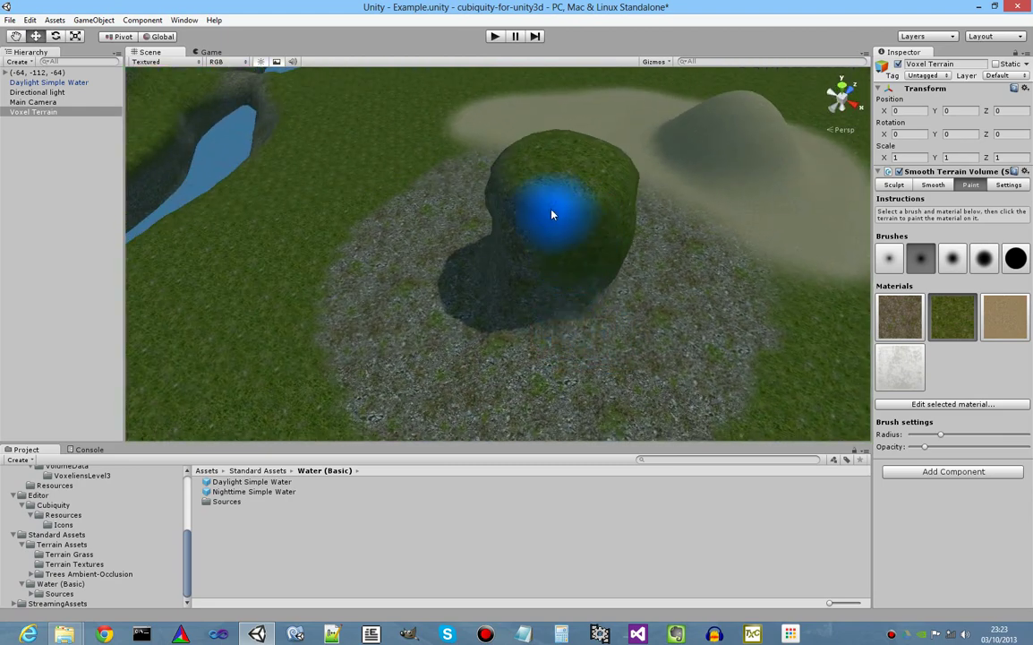
{"action": "left_click_drag", "start_coordinate": [505, 258], "coordinate": [765, 254], "text": "alt"}
{"action": "mouse_move", "coordinate": [676, 261]}
{"action": "left_mouse_down", "text": "alt"}
{"action": "mouse_move", "coordinate": [553, 239]}
{"action": "mouse_move", "coordinate": [611, 247]}
{"action": "left_mouse_up", "text": "alt"}
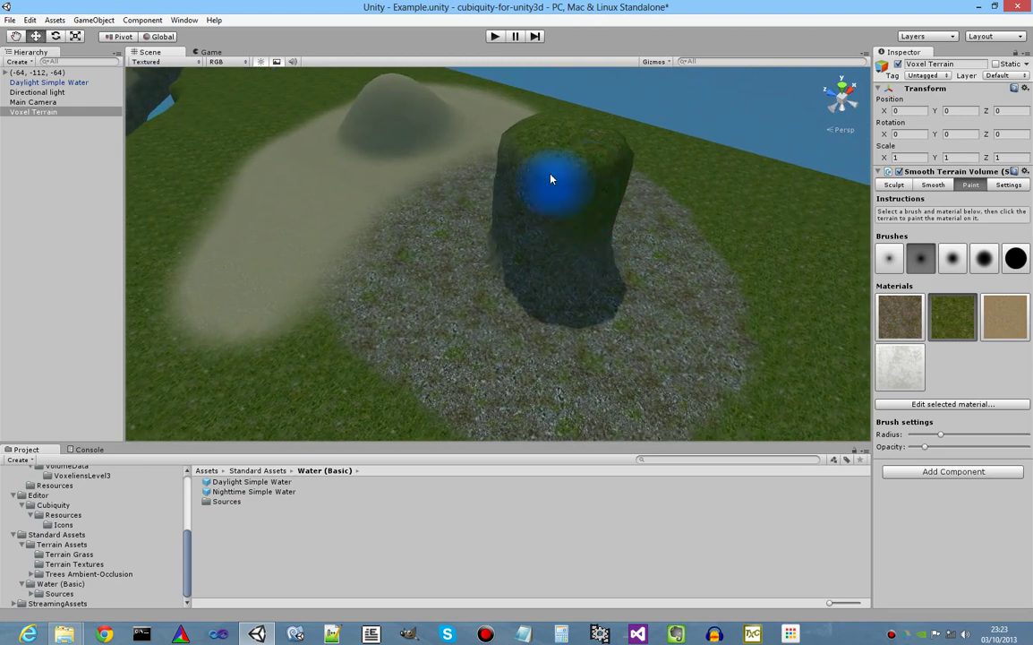
{"action": "left_click_drag", "start_coordinate": [518, 195], "coordinate": [581, 174], "text": "alt"}
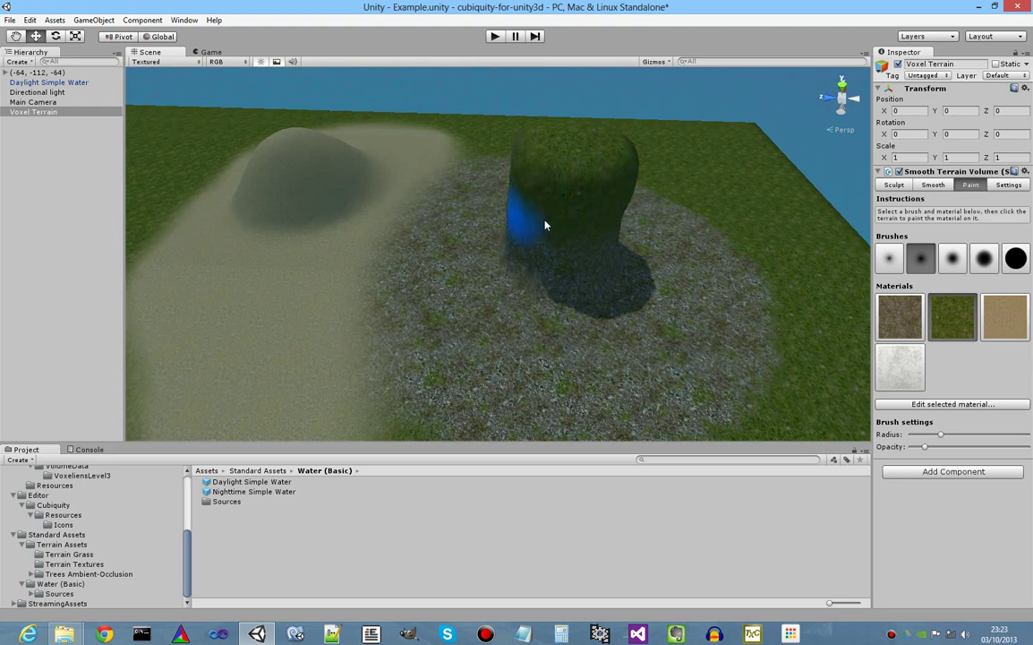
{"action": "left_click_drag", "start_coordinate": [581, 236], "coordinate": [451, 235], "text": "alt"}
{"action": "left_click_drag", "start_coordinate": [693, 231], "coordinate": [308, 215], "text": "alt"}
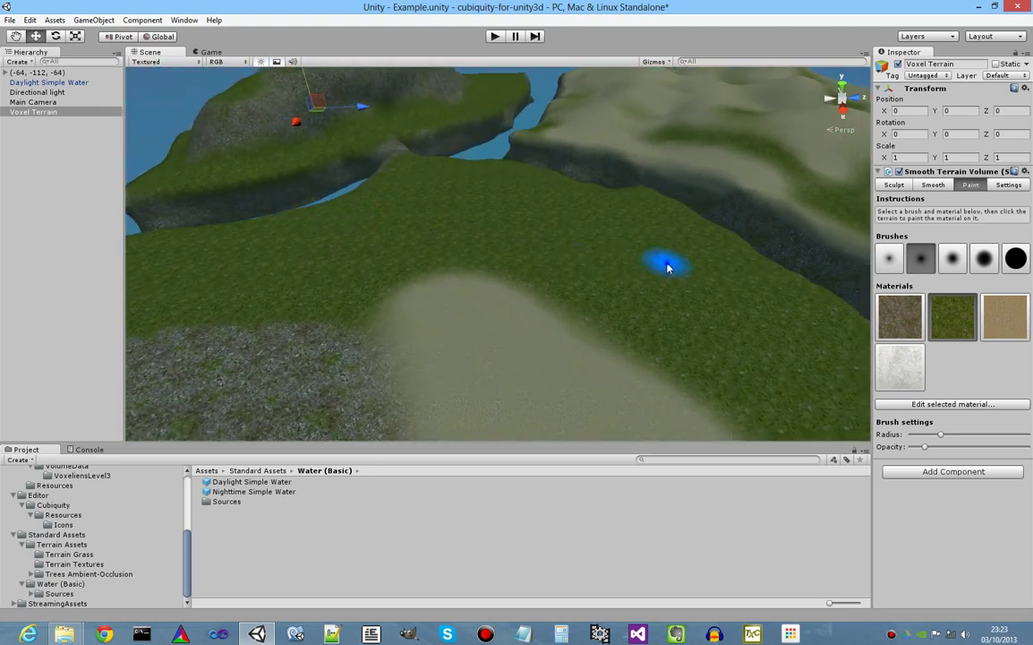
Sculpt a basin down to water level in the grass with the medium-soft brush at about two thirds radius and one third opacity.
{"action": "left_click_drag", "start_coordinate": [669, 265], "coordinate": [613, 198], "text": "alt"}
{"action": "scroll", "coordinate": [577, 221], "scroll_direction": "down", "scroll_amount": 6}
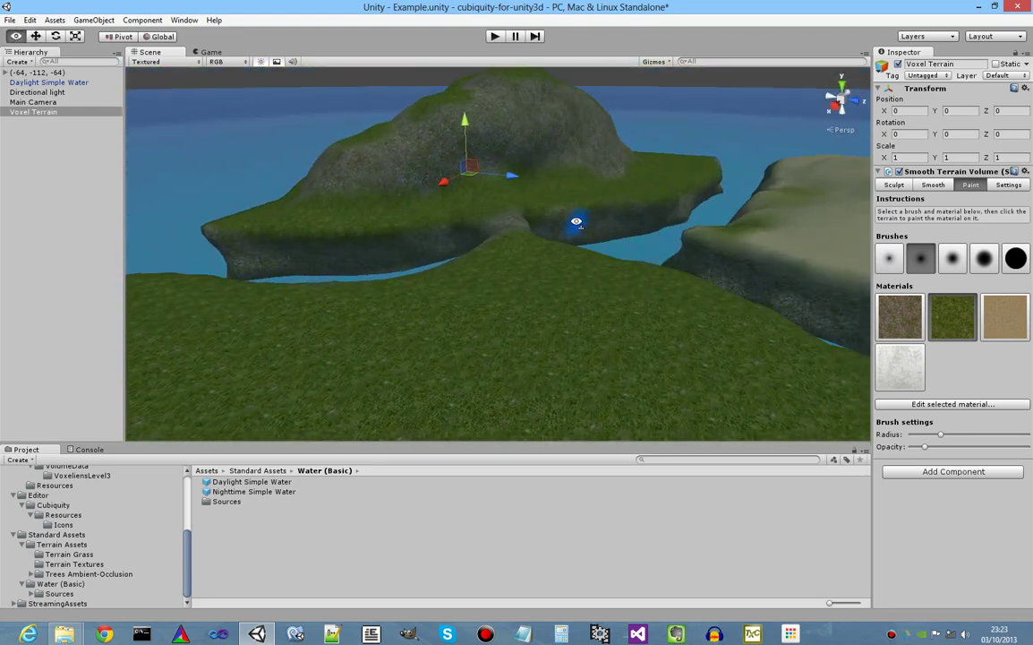
{"action": "left_click", "coordinate": [895, 185]}
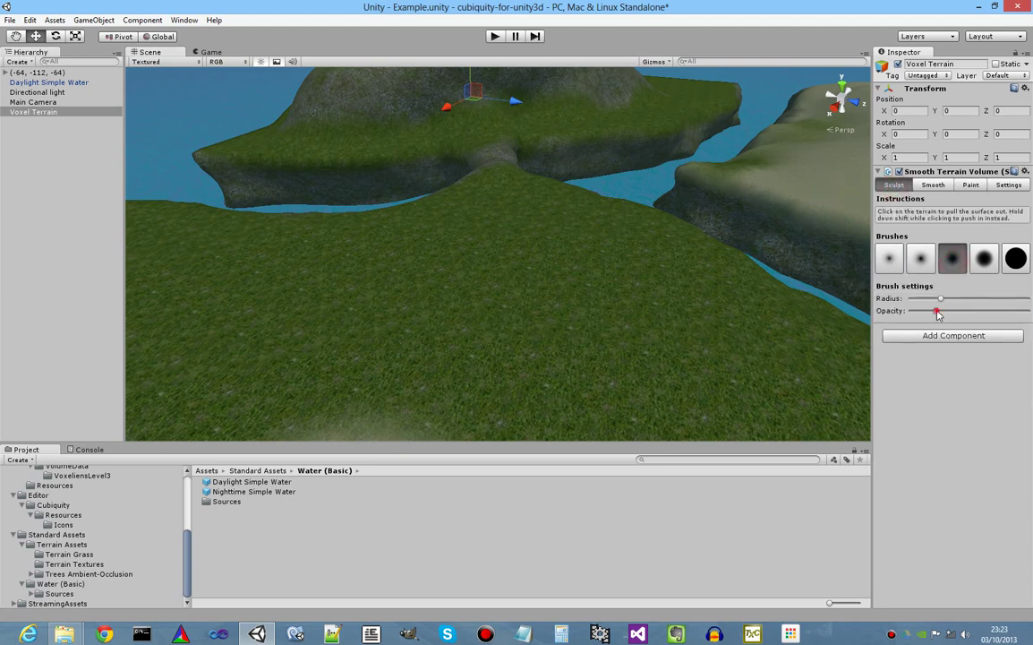
{"action": "left_click_drag", "start_coordinate": [973, 299], "coordinate": [988, 300]}
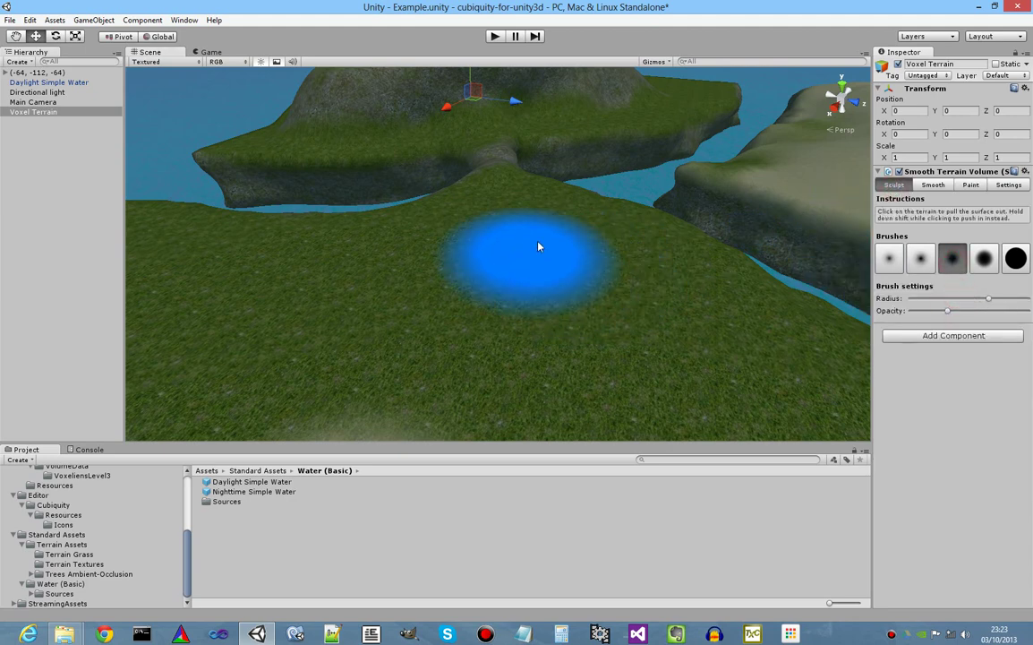
{"action": "mouse_move", "coordinate": [539, 247]}
{"action": "left_mouse_down", "text": "alt"}
{"action": "mouse_move", "coordinate": [612, 242]}
{"action": "mouse_move", "coordinate": [563, 278]}
{"action": "mouse_move", "coordinate": [562, 290]}
{"action": "mouse_move", "coordinate": [530, 293]}
{"action": "left_mouse_up", "text": "alt"}
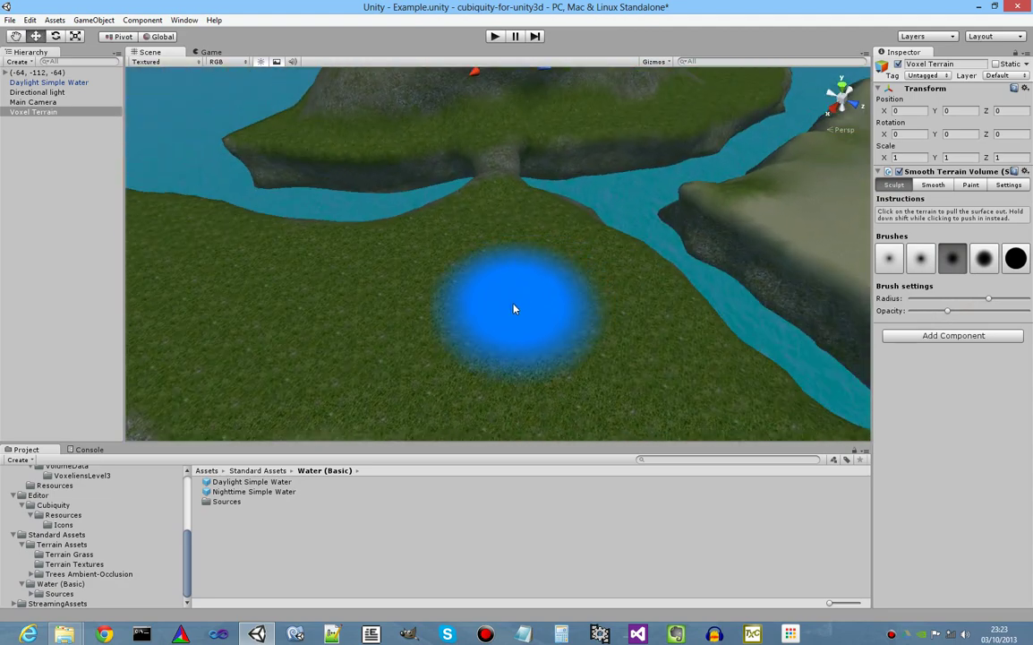
{"action": "mouse_move", "coordinate": [499, 305]}
{"action": "left_mouse_down"}
{"action": "mouse_move", "coordinate": [424, 361]}
{"action": "mouse_move", "coordinate": [487, 376]}
{"action": "mouse_move", "coordinate": [522, 346]}
{"action": "mouse_move", "coordinate": [475, 301]}
{"action": "mouse_move", "coordinate": [421, 329]}
{"action": "mouse_move", "coordinate": [396, 387]}
{"action": "mouse_move", "coordinate": [438, 414]}
{"action": "mouse_move", "coordinate": [544, 431]}
{"action": "left_mouse_up"}
{"action": "mouse_move", "coordinate": [588, 373]}
{"action": "left_mouse_down", "text": "shift"}
{"action": "mouse_move", "coordinate": [556, 307]}
{"action": "mouse_move", "coordinate": [528, 288]}
{"action": "mouse_move", "coordinate": [487, 269]}
{"action": "mouse_move", "coordinate": [464, 297]}
{"action": "mouse_move", "coordinate": [517, 295]}
{"action": "mouse_move", "coordinate": [571, 317]}
{"action": "mouse_move", "coordinate": [401, 277]}
{"action": "mouse_move", "coordinate": [650, 260]}
{"action": "mouse_move", "coordinate": [764, 261]}
{"action": "mouse_move", "coordinate": [788, 273]}
{"action": "left_mouse_up", "text": "shift"}
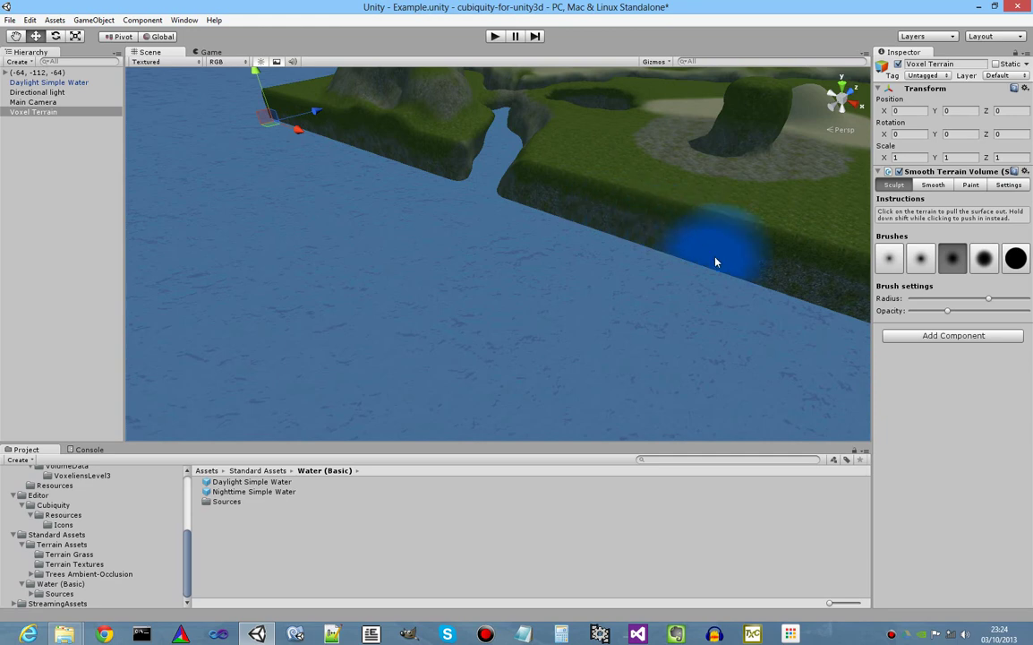
Smooth the jagged rock walls of the water basin with the second-softest brush at about two fifths radius and one fifth opacity.
{"action": "mouse_move", "coordinate": [661, 212]}
{"action": "left_mouse_down", "text": "alt"}
{"action": "mouse_move", "coordinate": [749, 100]}
{"action": "mouse_move", "coordinate": [645, 197]}
{"action": "left_mouse_up", "text": "alt"}
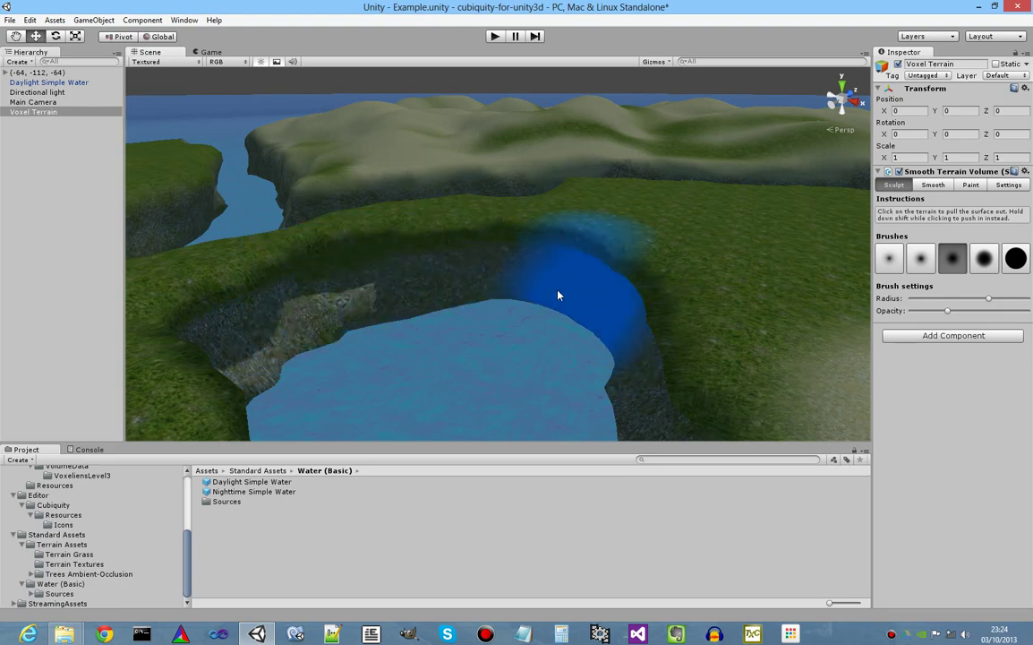
{"action": "mouse_move", "coordinate": [569, 275]}
{"action": "left_mouse_down", "text": "alt"}
{"action": "mouse_move", "coordinate": [323, 305]}
{"action": "mouse_move", "coordinate": [410, 302]}
{"action": "mouse_move", "coordinate": [452, 226]}
{"action": "mouse_move", "coordinate": [491, 323]}
{"action": "left_mouse_up", "text": "alt"}
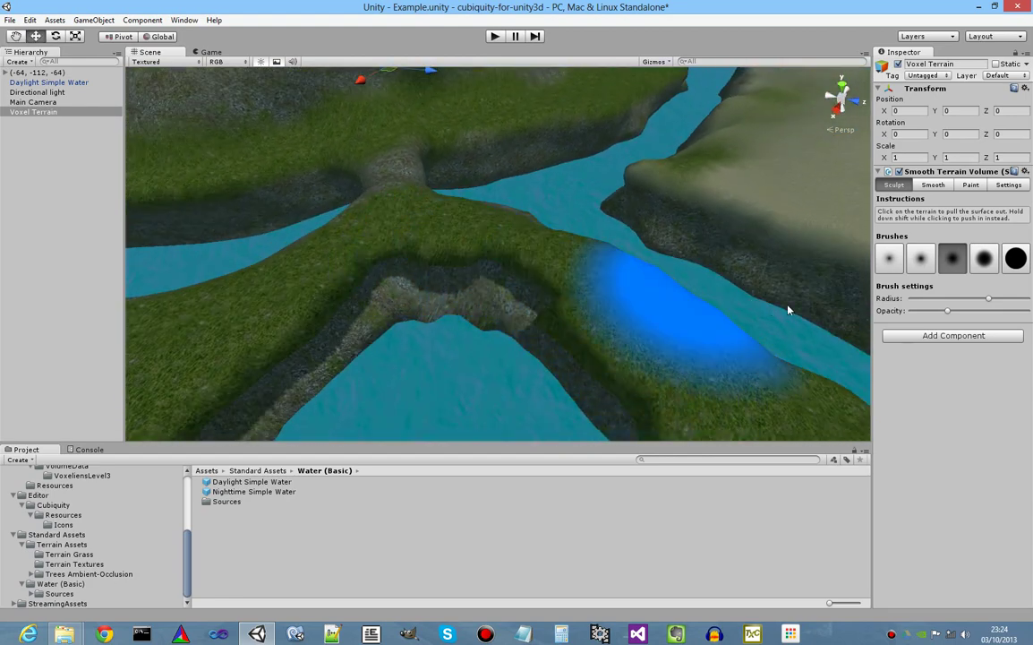
{"action": "left_click", "coordinate": [933, 185]}
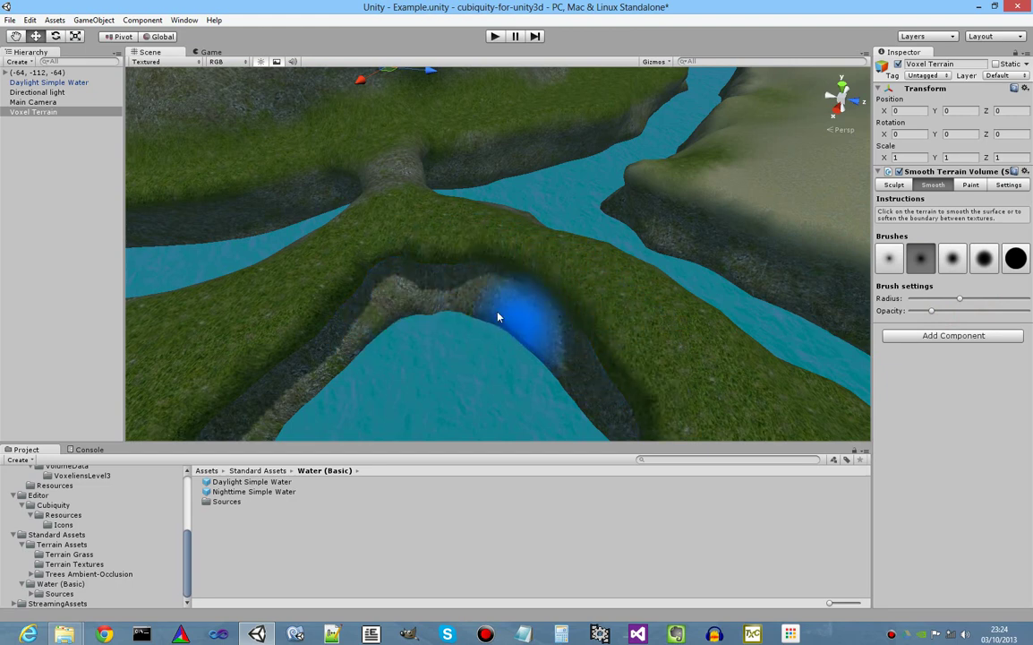
{"action": "mouse_move", "coordinate": [519, 293]}
{"action": "left_mouse_down", "text": "alt"}
{"action": "mouse_move", "coordinate": [389, 309]}
{"action": "mouse_move", "coordinate": [383, 266]}
{"action": "mouse_move", "coordinate": [376, 272]}
{"action": "mouse_move", "coordinate": [392, 291]}
{"action": "mouse_move", "coordinate": [480, 307]}
{"action": "mouse_move", "coordinate": [385, 291]}
{"action": "left_mouse_up", "text": "alt"}
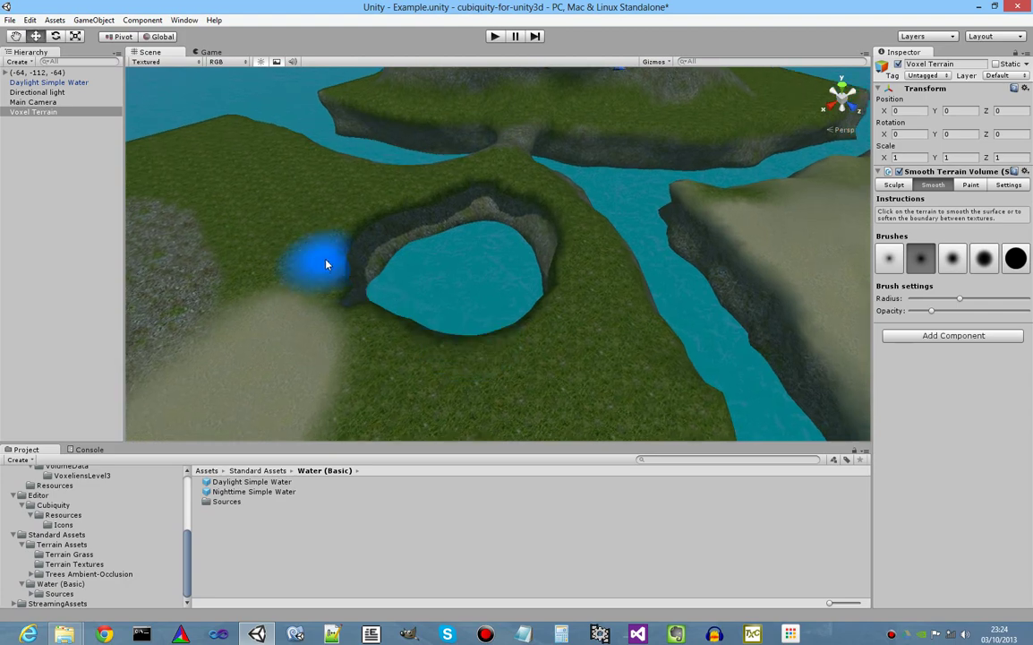
Carve a cave opening into the mountain's rocky face by sculpting inward with the medium-soft brush at about a quarter radius.
{"action": "left_click_drag", "start_coordinate": [382, 337], "coordinate": [473, 300], "text": "alt"}
{"action": "scroll", "coordinate": [475, 304], "scroll_direction": "up", "scroll_amount": 5}
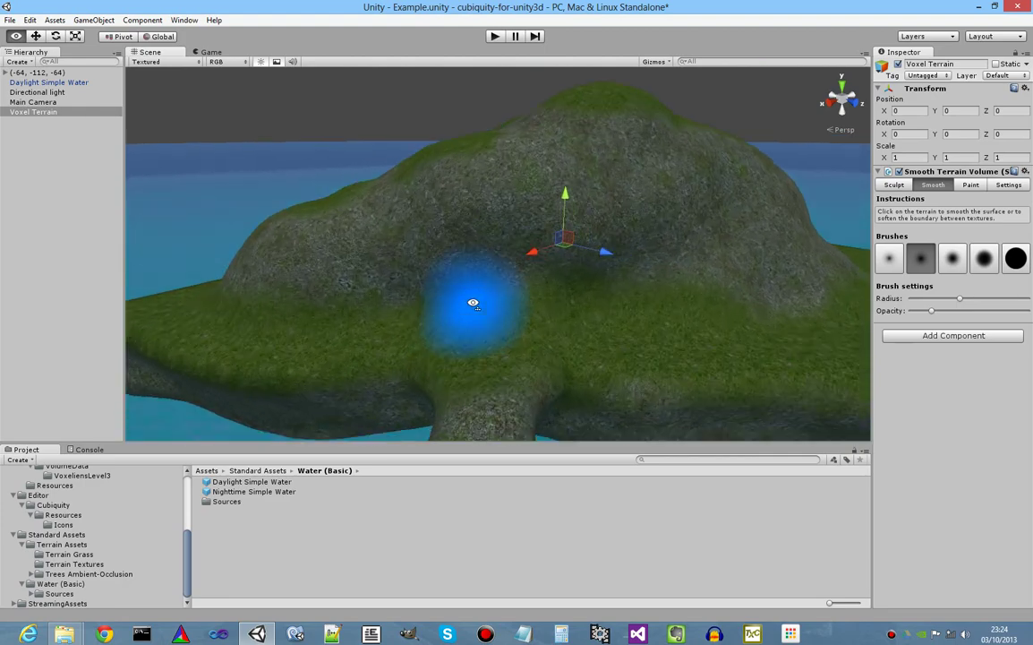
{"action": "scroll", "coordinate": [500, 296], "scroll_direction": "down", "scroll_amount": 6}
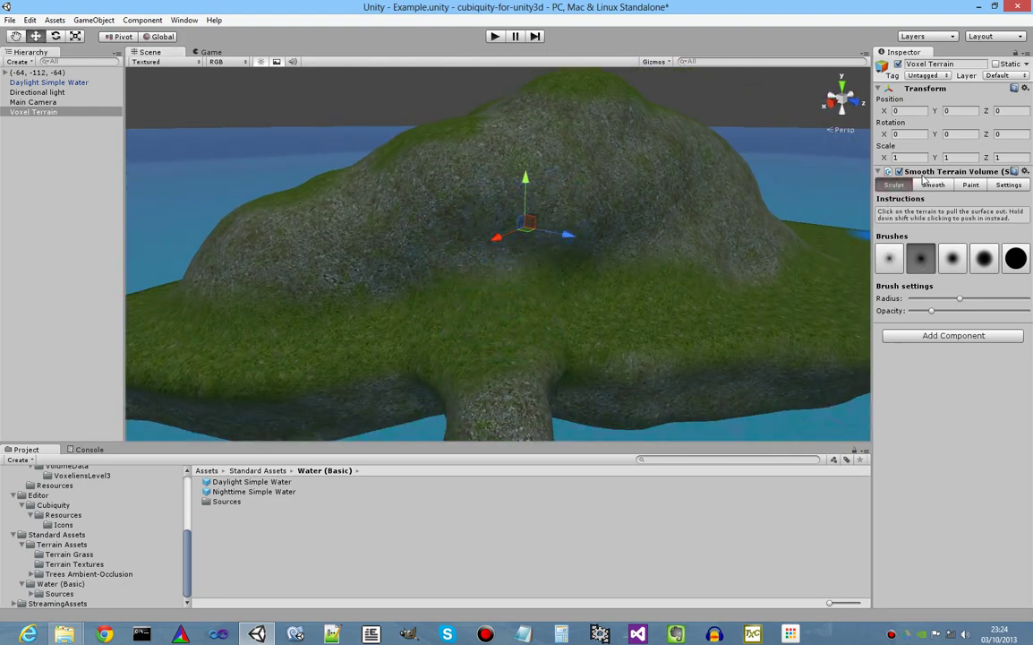
{"action": "left_click", "coordinate": [955, 261]}
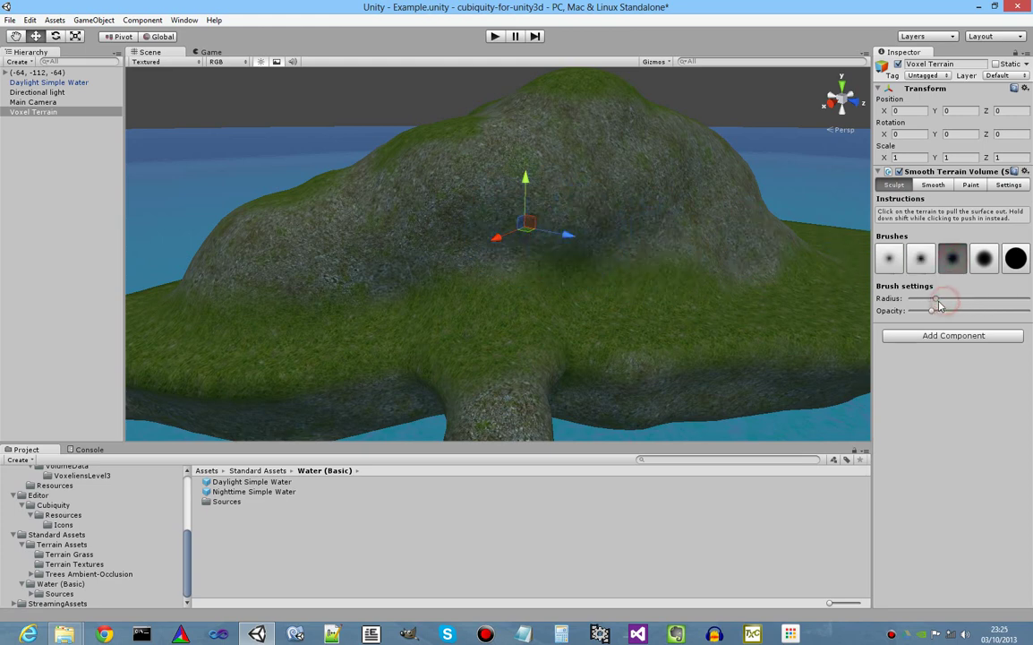
{"action": "left_click_drag", "start_coordinate": [939, 303], "coordinate": [943, 301]}
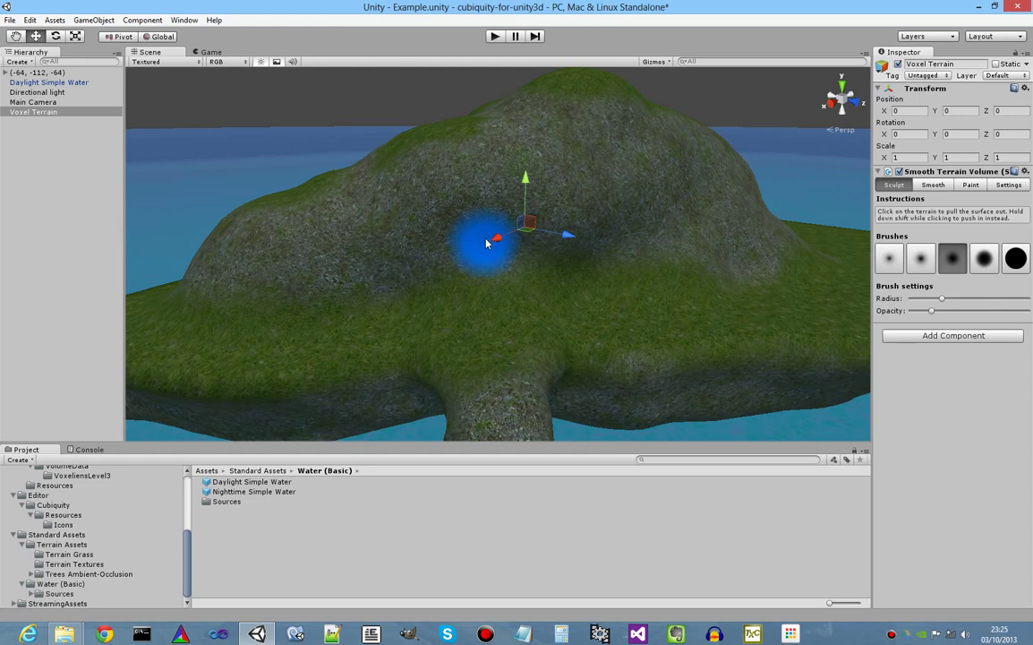
{"action": "scroll", "coordinate": [486, 243], "scroll_direction": "up", "scroll_amount": 5}
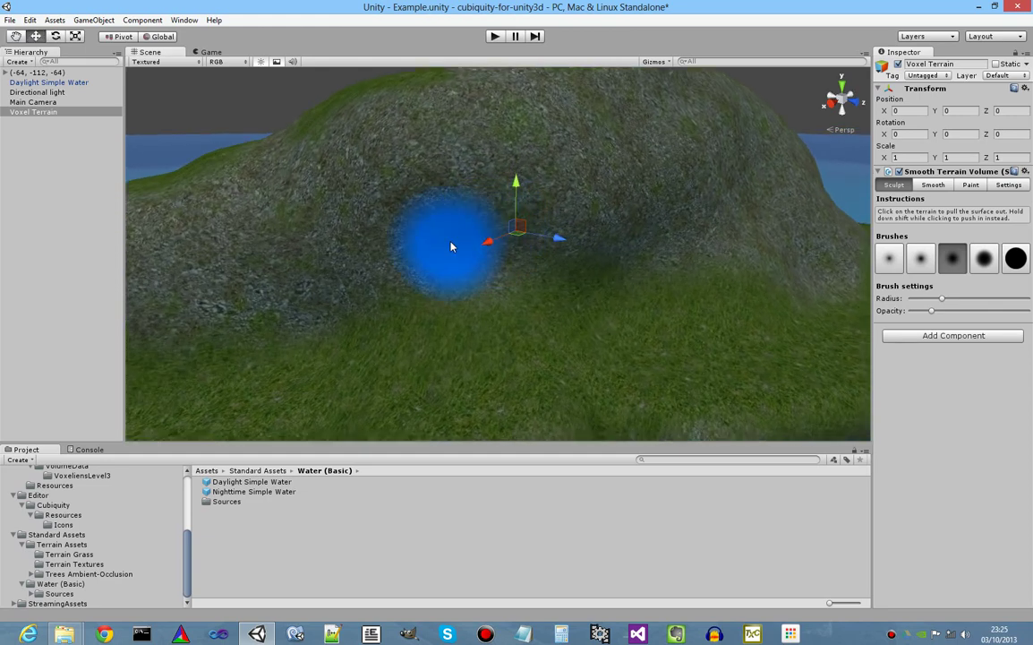
{"action": "mouse_move", "coordinate": [451, 247]}
{"action": "left_mouse_down"}
{"action": "mouse_move", "coordinate": [468, 235]}
{"action": "mouse_move", "coordinate": [445, 233]}
{"action": "mouse_move", "coordinate": [489, 215]}
{"action": "mouse_move", "coordinate": [475, 182]}
{"action": "mouse_move", "coordinate": [443, 171]}
{"action": "mouse_move", "coordinate": [524, 157]}
{"action": "mouse_move", "coordinate": [515, 220]}
{"action": "mouse_move", "coordinate": [425, 246]}
{"action": "left_mouse_up"}
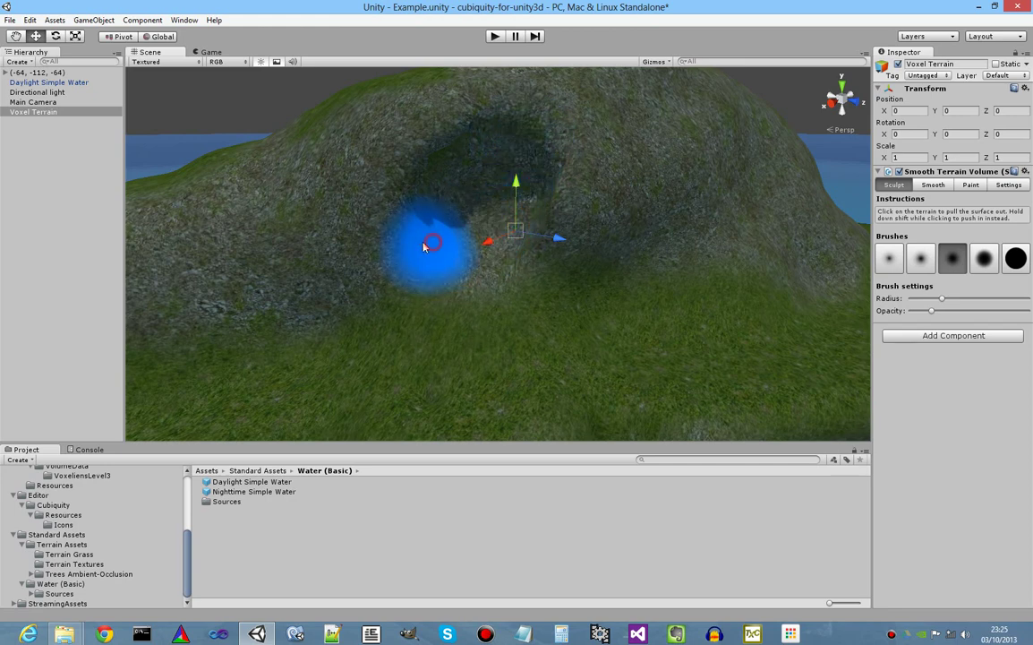
{"action": "left_click_drag", "start_coordinate": [429, 161], "coordinate": [397, 208]}
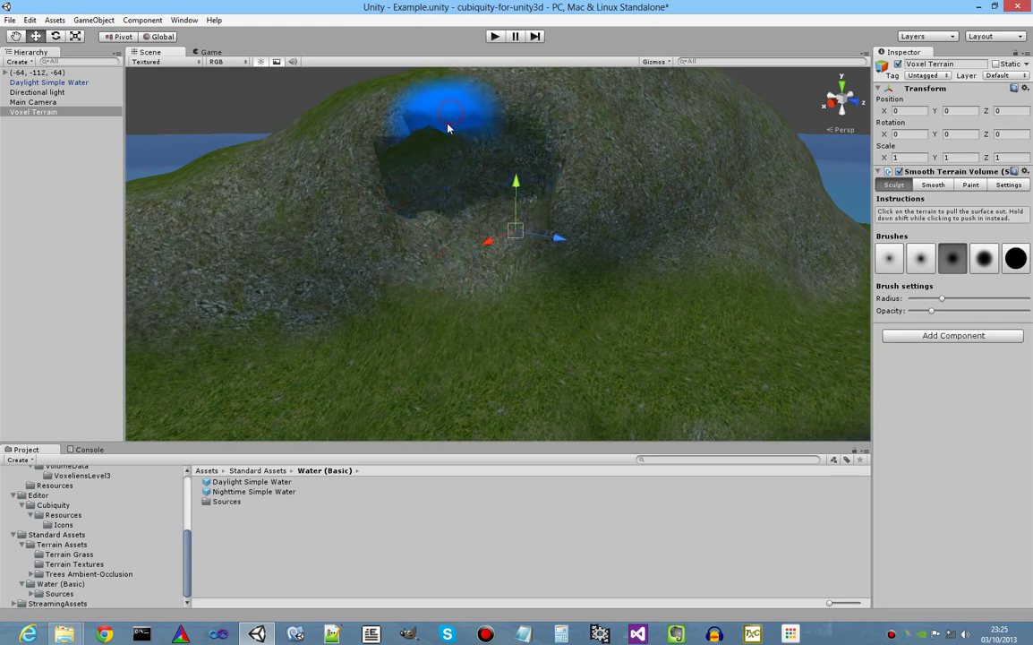
{"action": "left_click_drag", "start_coordinate": [449, 128], "coordinate": [458, 123]}
{"action": "mouse_move", "coordinate": [529, 143]}
{"action": "left_mouse_down"}
{"action": "mouse_move", "coordinate": [546, 195]}
{"action": "mouse_move", "coordinate": [451, 106]}
{"action": "mouse_move", "coordinate": [420, 104]}
{"action": "mouse_move", "coordinate": [425, 113]}
{"action": "left_mouse_up"}
Widen the mountain's cave opening by sculpting its lower inner side further inward with the medium-soft brush.
{"action": "right_click_drag", "start_coordinate": [527, 208], "coordinate": [524, 171]}
{"action": "key", "text": "w"}
{"action": "mouse_move", "coordinate": [463, 218]}
{"action": "right_mouse_down"}
{"action": "mouse_move", "coordinate": [455, 215]}
{"action": "mouse_move", "coordinate": [484, 226]}
{"action": "right_mouse_up"}
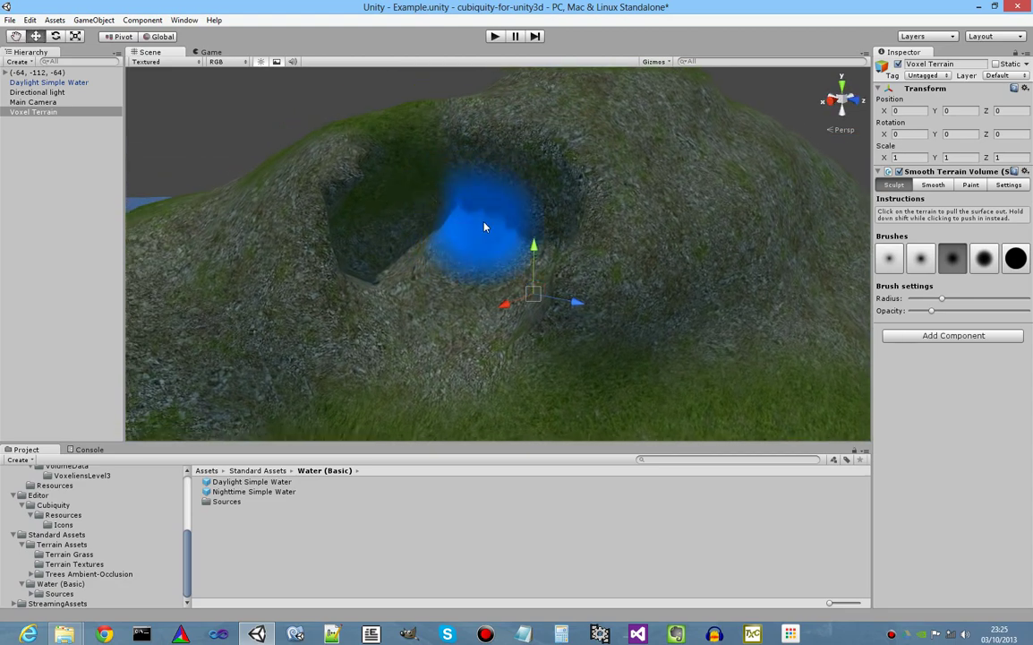
{"action": "left_click", "coordinate": [464, 224]}
{"action": "mouse_move", "coordinate": [467, 224]}
{"action": "left_mouse_down"}
{"action": "mouse_move", "coordinate": [426, 240]}
{"action": "mouse_move", "coordinate": [484, 279]}
{"action": "mouse_move", "coordinate": [415, 293]}
{"action": "mouse_move", "coordinate": [526, 196]}
{"action": "mouse_move", "coordinate": [496, 263]}
{"action": "left_mouse_up"}
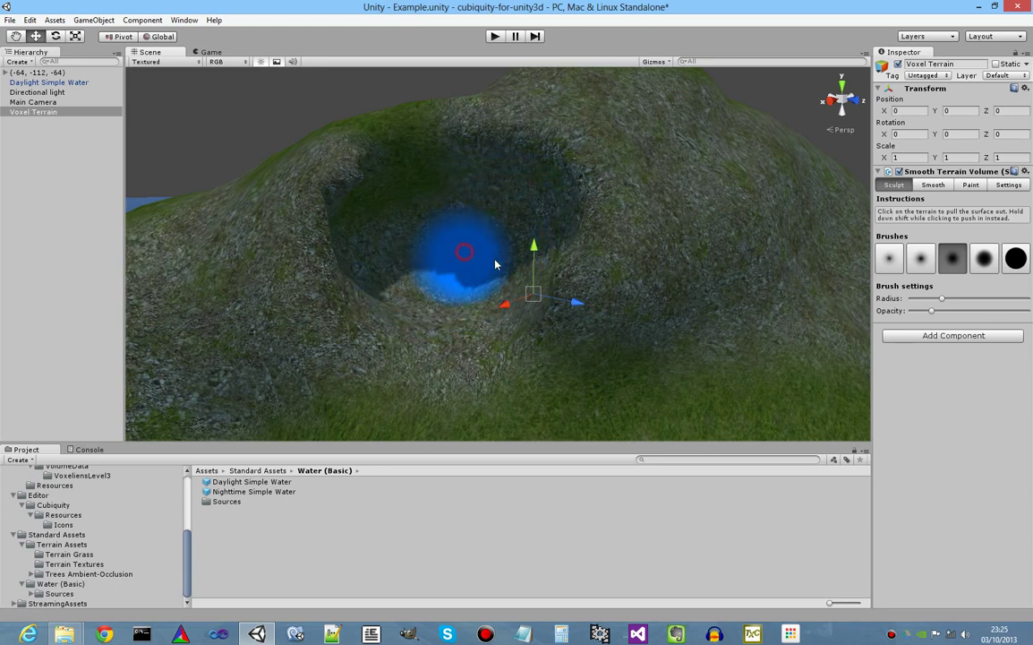
Smooth the rim of the cave opening with the medium-soft brush at about a quarter radius and one fifth opacity.
{"action": "left_click", "coordinate": [931, 184]}
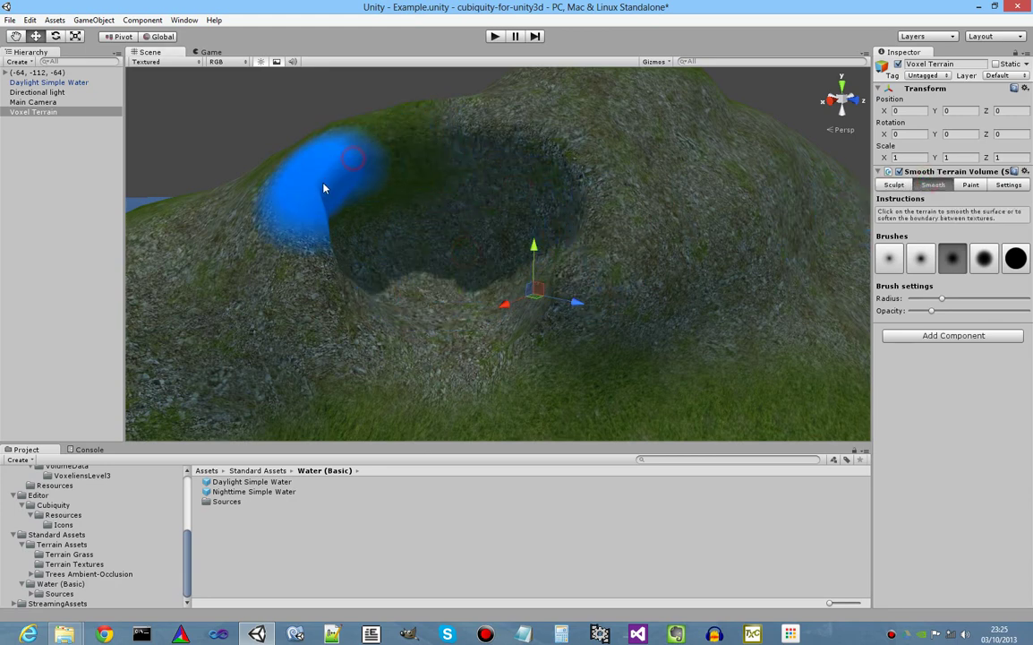
{"action": "left_click", "coordinate": [362, 163]}
{"action": "mouse_move", "coordinate": [363, 163]}
{"action": "left_mouse_down"}
{"action": "mouse_move", "coordinate": [351, 162]}
{"action": "mouse_move", "coordinate": [376, 230]}
{"action": "mouse_move", "coordinate": [600, 222]}
{"action": "left_mouse_up"}
Paint the cave's interior and lower lip with the fourth, pale grey rock material using the medium-soft brush.
{"action": "left_click", "coordinate": [971, 185]}
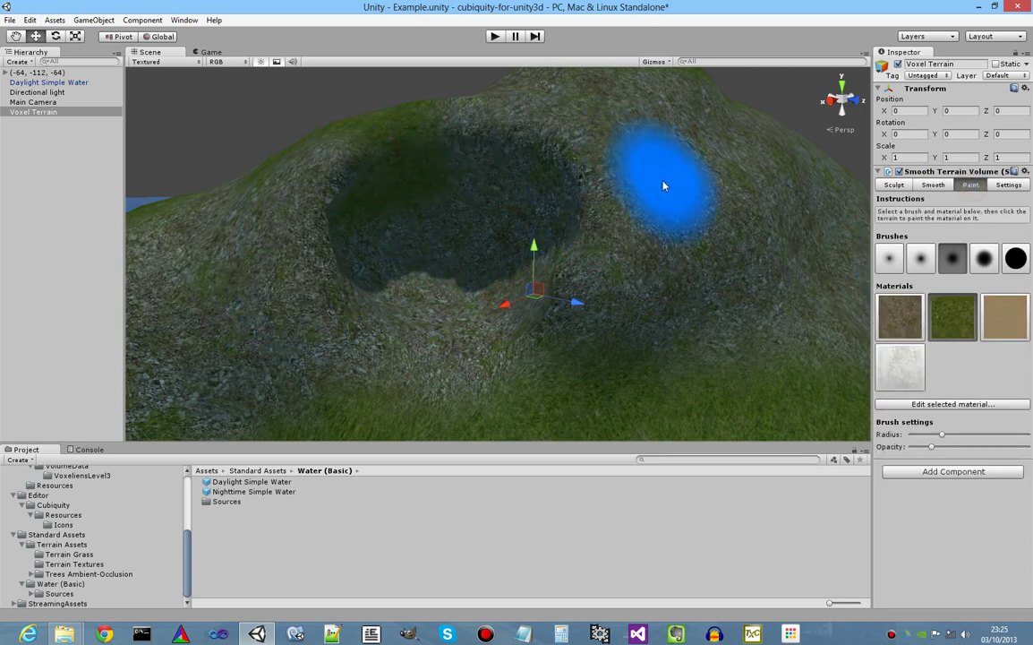
{"action": "left_click", "coordinate": [897, 377]}
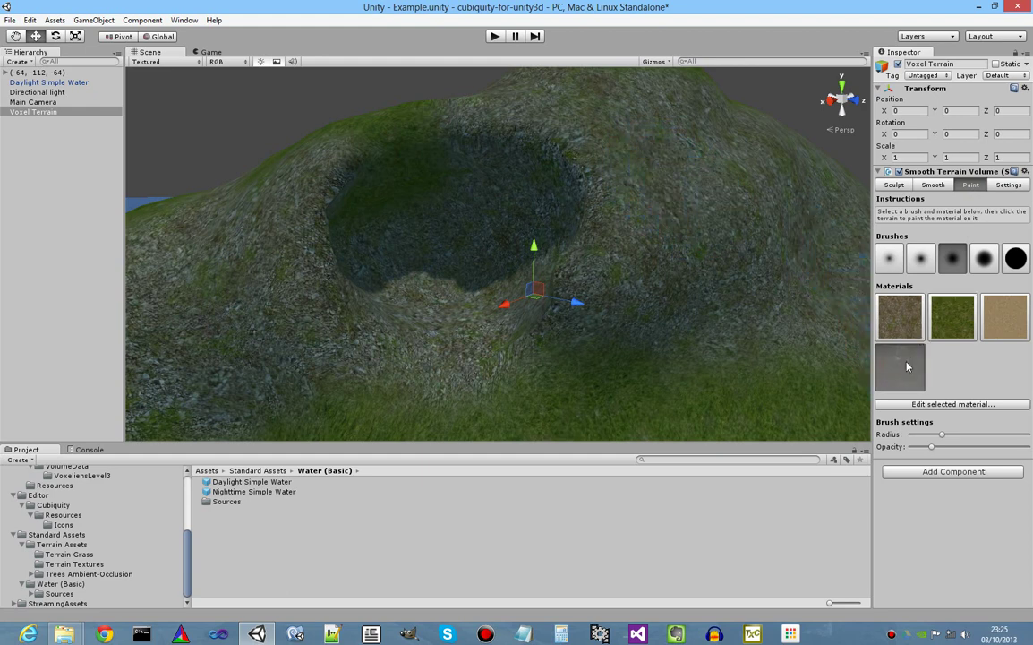
{"action": "left_click", "coordinate": [508, 217]}
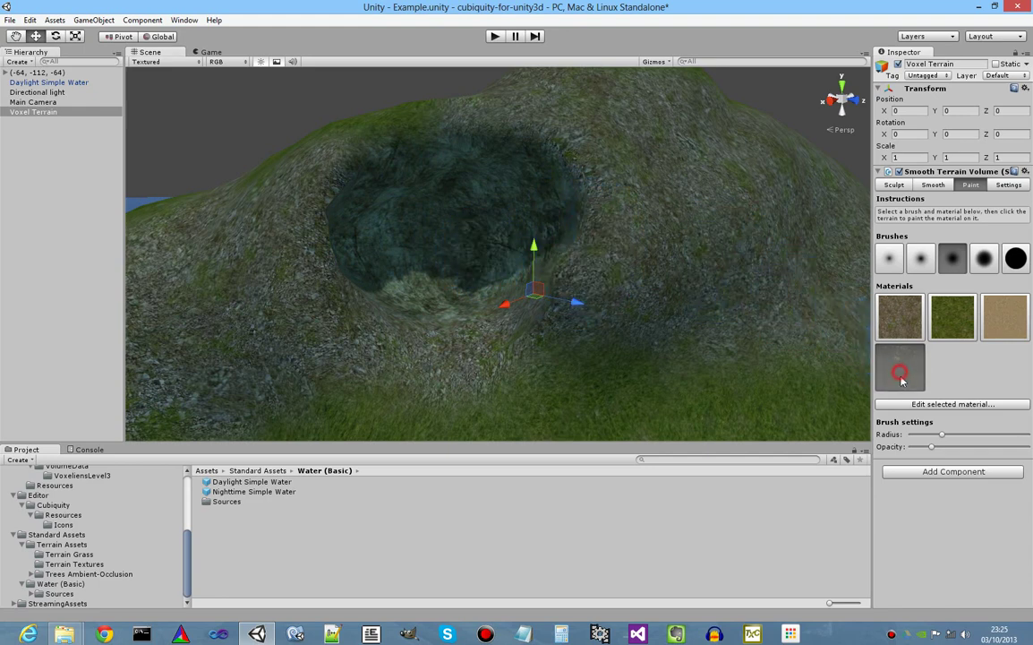
Set the cave rock material's texture scale to X 3.1, Y 2.6 and Z 2.1.
{"action": "left_click", "coordinate": [913, 404]}
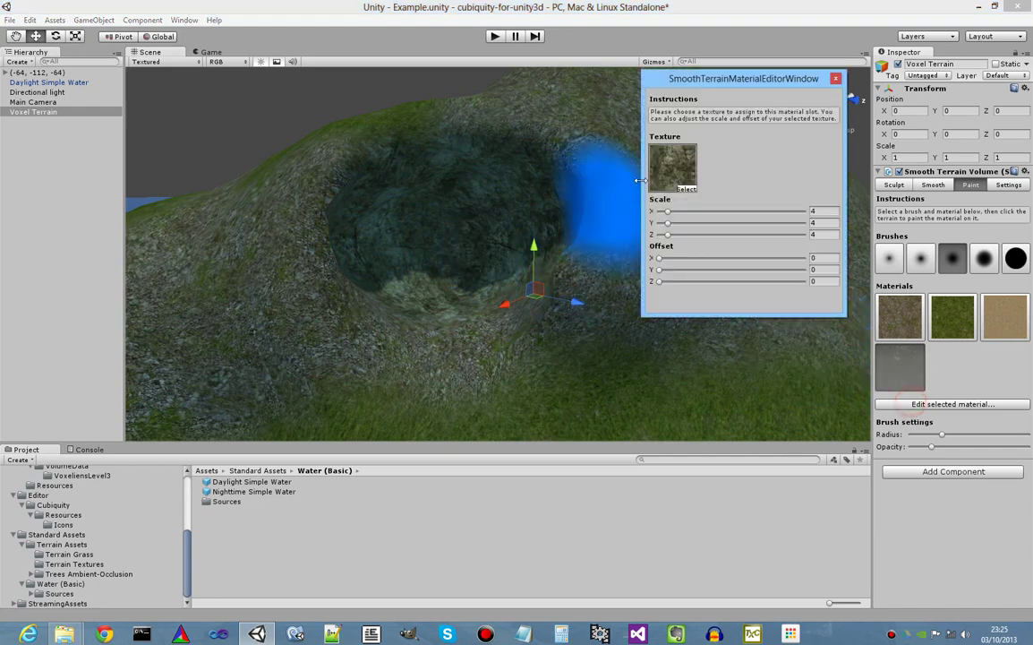
{"action": "mouse_move", "coordinate": [669, 212]}
{"action": "left_mouse_down"}
{"action": "mouse_move", "coordinate": [679, 237]}
{"action": "mouse_move", "coordinate": [663, 235]}
{"action": "mouse_move", "coordinate": [666, 215]}
{"action": "left_mouse_up"}
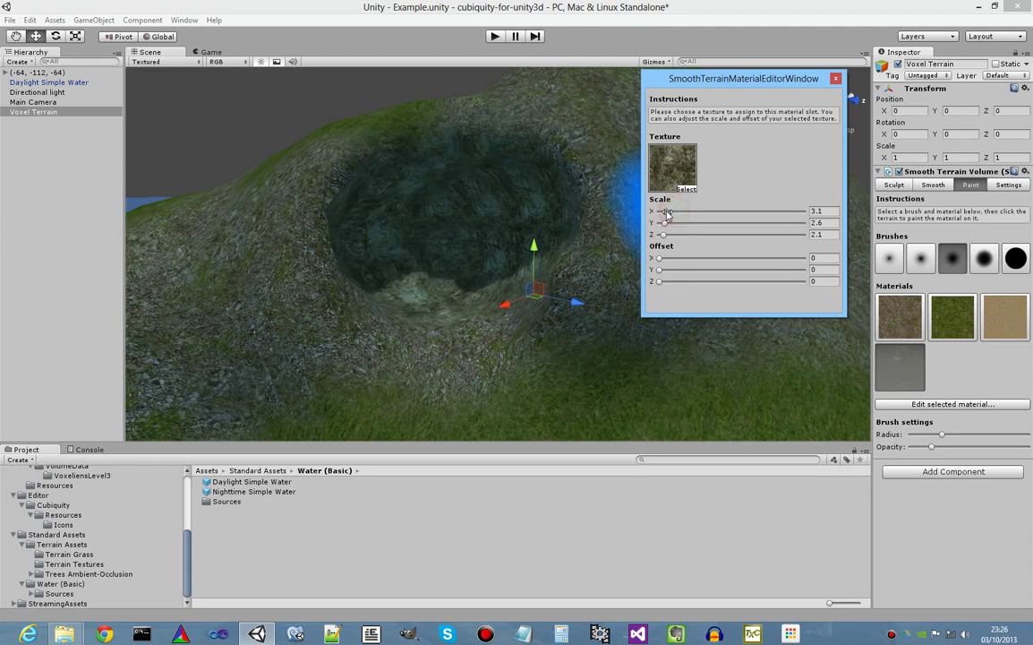
{"action": "left_click", "coordinate": [835, 79]}
Paint a straight sand path from the cave mouth down across the grass and onto the land bridge.
{"action": "right_click_drag", "start_coordinate": [546, 206], "coordinate": [568, 297]}
{"action": "key", "text": "s"}
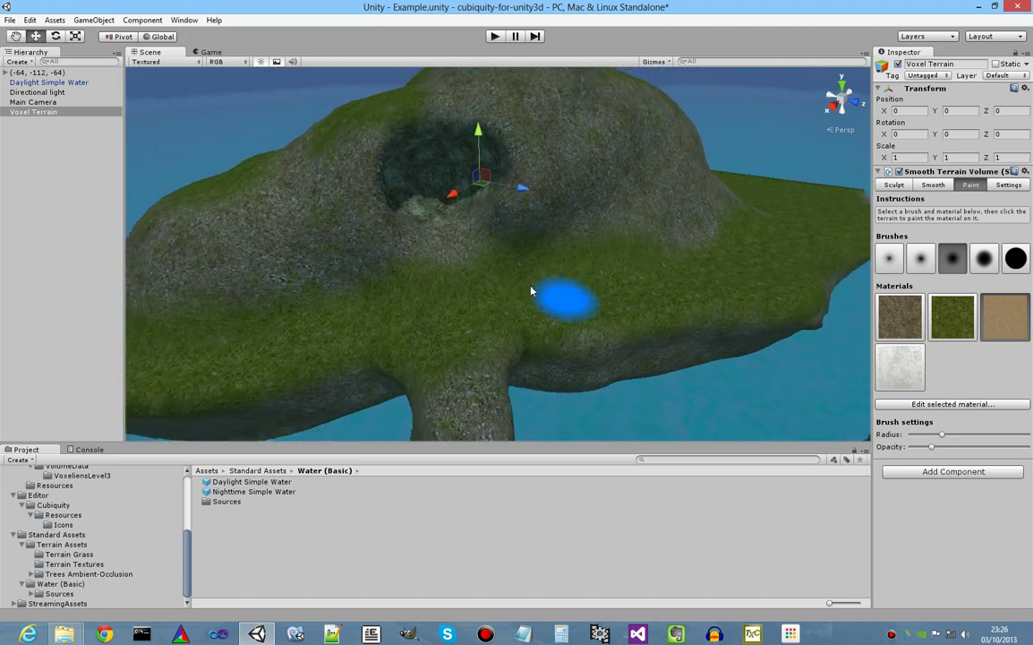
{"action": "mouse_move", "coordinate": [449, 241]}
{"action": "left_mouse_down"}
{"action": "mouse_move", "coordinate": [452, 380]}
{"action": "mouse_move", "coordinate": [456, 347]}
{"action": "left_mouse_up"}
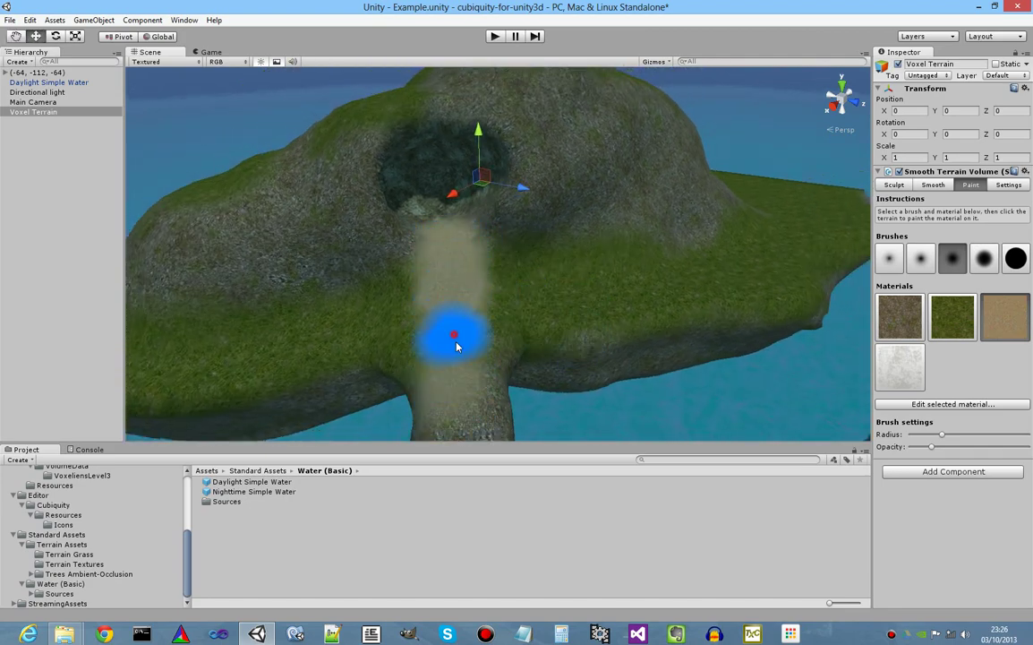
Extend the sand path over the land bridge and around both sides of the water basin.
{"action": "scroll", "coordinate": [459, 308], "scroll_direction": "down", "scroll_amount": 5}
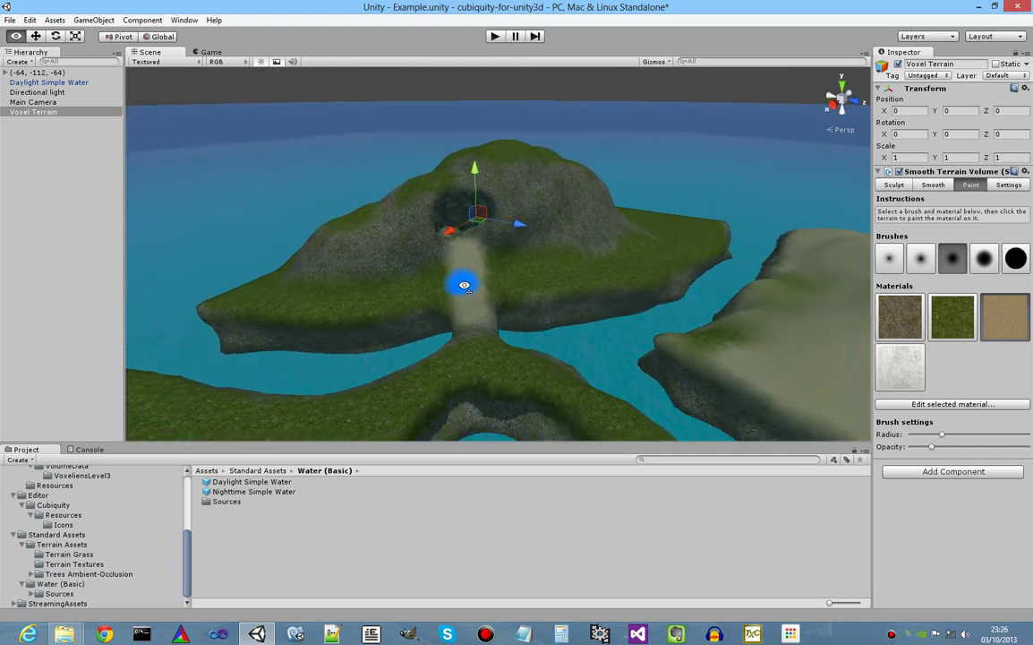
{"action": "mouse_move", "coordinate": [464, 285]}
{"action": "right_mouse_down"}
{"action": "mouse_move", "coordinate": [462, 309]}
{"action": "mouse_move", "coordinate": [459, 296]}
{"action": "right_mouse_up"}
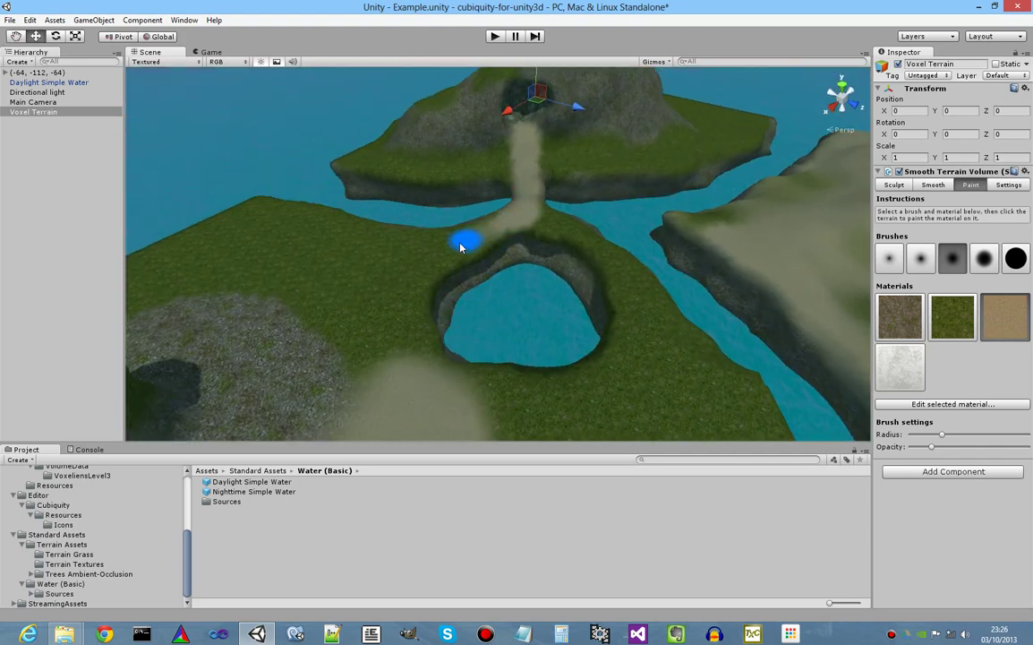
{"action": "mouse_move", "coordinate": [451, 387]}
{"action": "left_mouse_down"}
{"action": "mouse_move", "coordinate": [508, 394]}
{"action": "mouse_move", "coordinate": [604, 376]}
{"action": "mouse_move", "coordinate": [638, 323]}
{"action": "mouse_move", "coordinate": [632, 286]}
{"action": "left_mouse_up"}
{"action": "right_click_drag", "start_coordinate": [632, 287], "coordinate": [629, 274]}
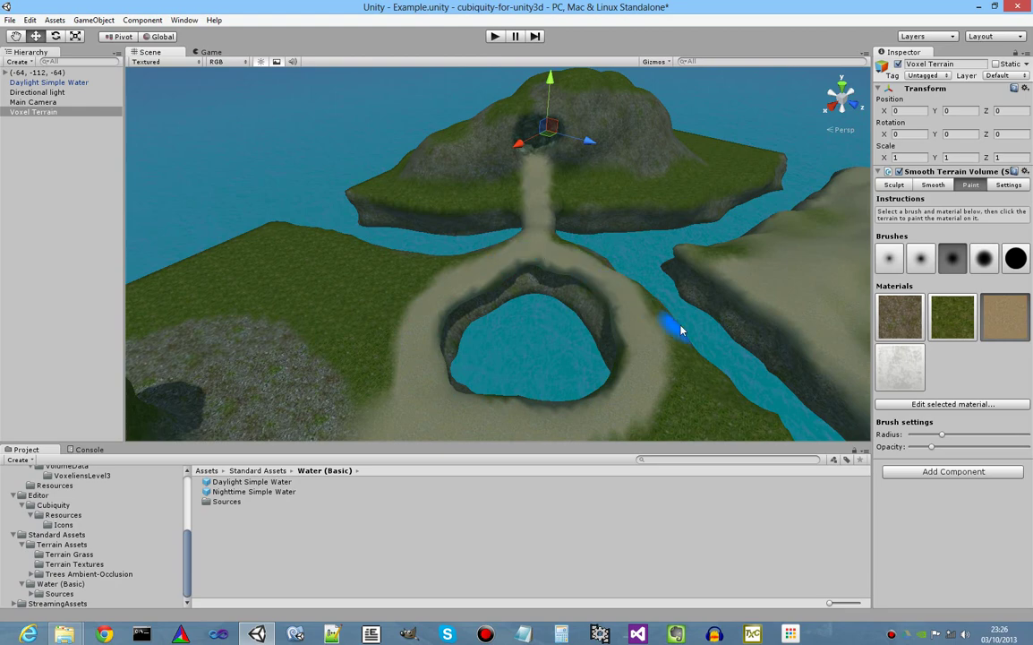
Run the scene in play mode and fly back over the terrain to view the river, basin and sand mound.
{"action": "left_click_drag", "start_coordinate": [677, 228], "coordinate": [553, 233], "text": "alt"}
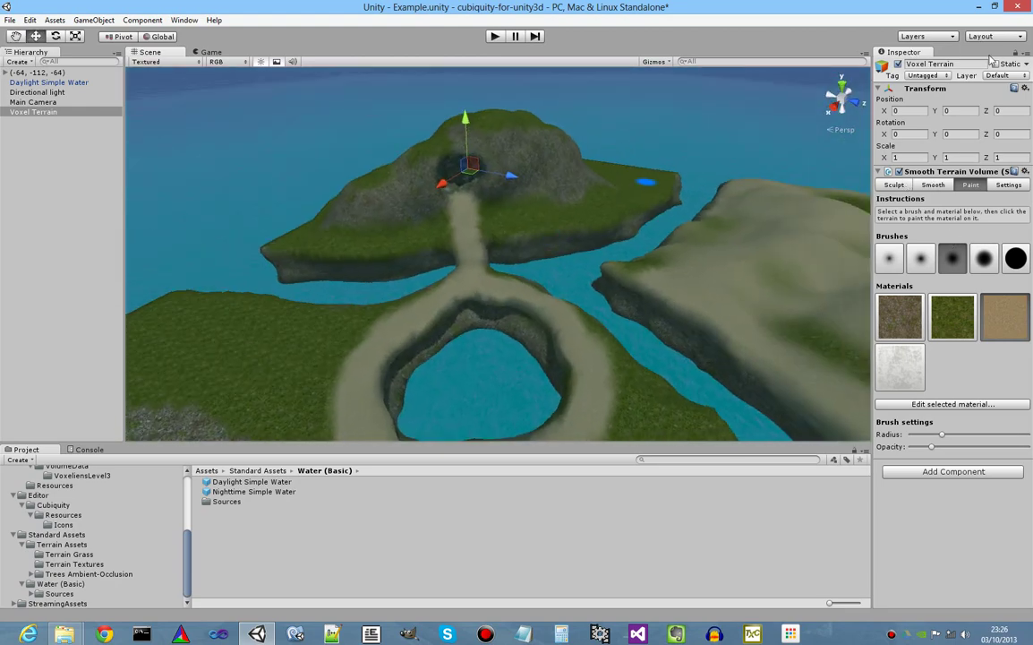
{"action": "left_click", "coordinate": [495, 37]}
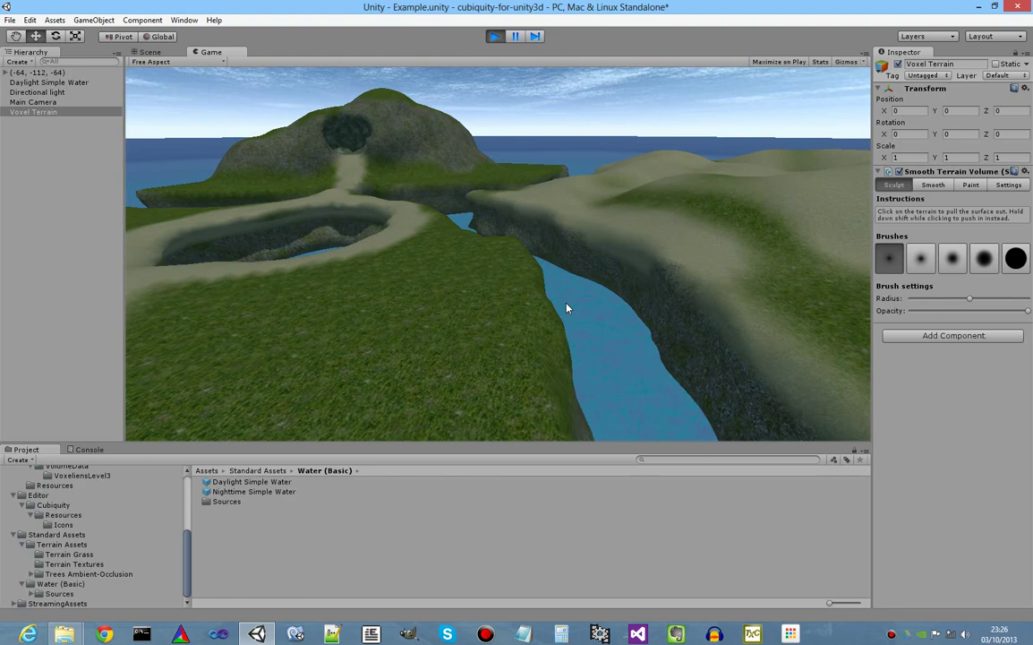
{"action": "key", "text": "s"}
{"action": "right_click_drag", "start_coordinate": [566, 309], "coordinate": [562, 324]}
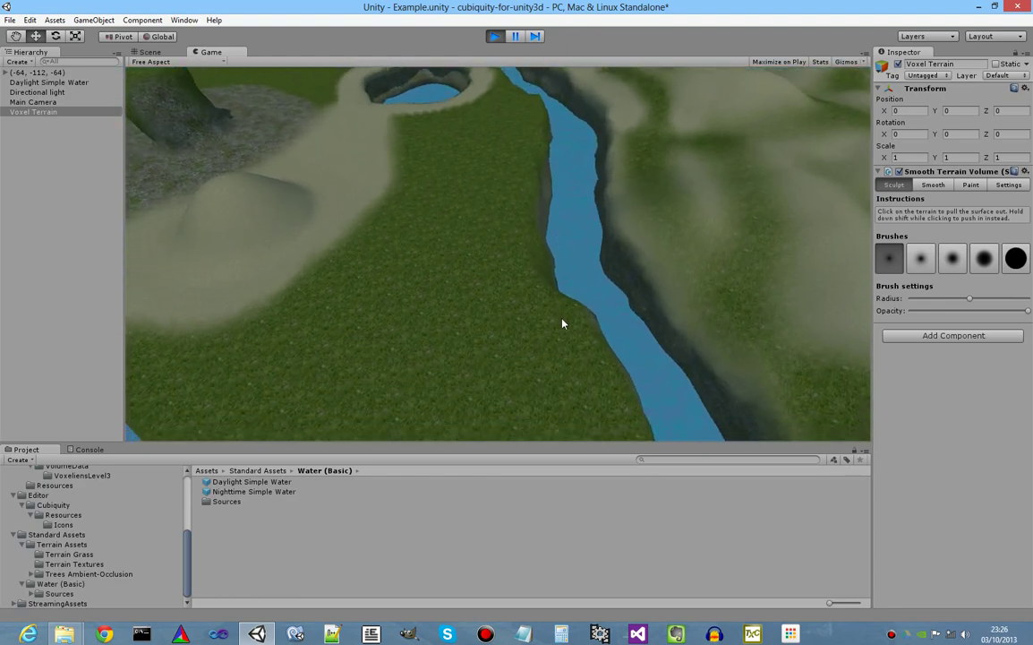